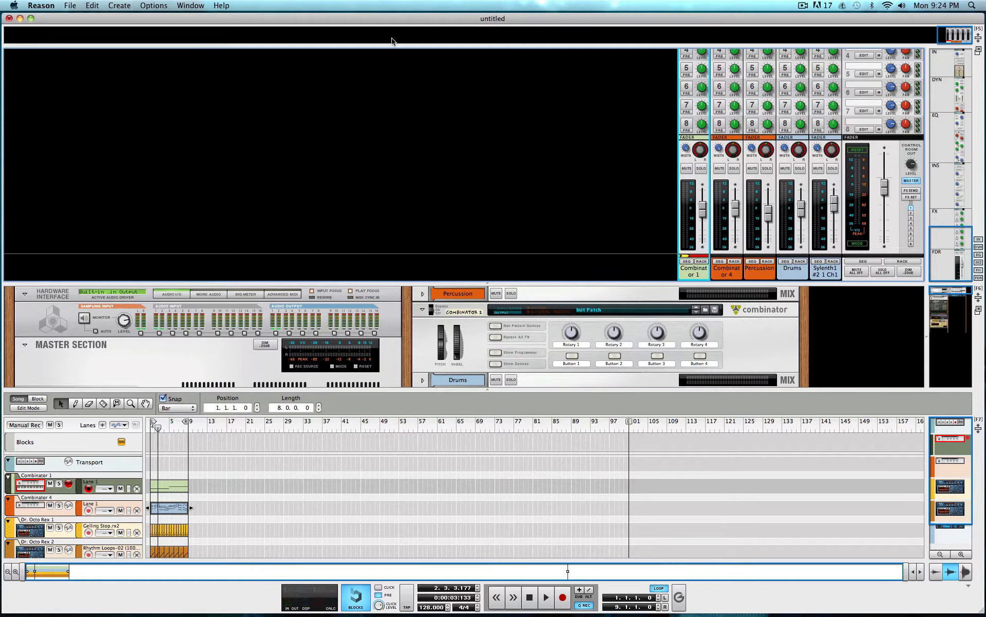
Enlarge the rack view and show the devices inside Combinator 1.
left_click_drag(354, 283, 367, 5)
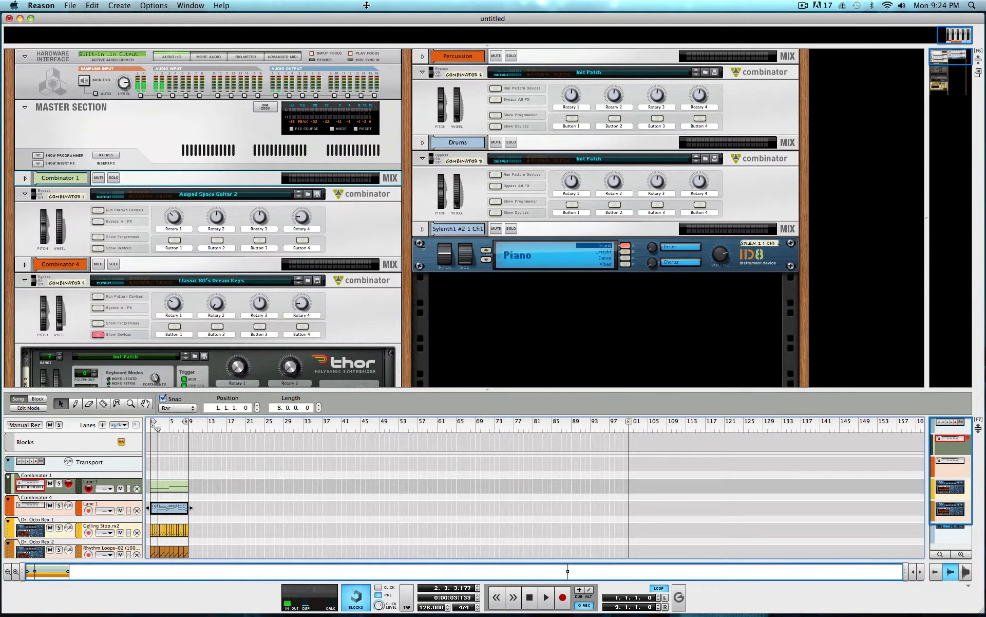
left_click(97, 248)
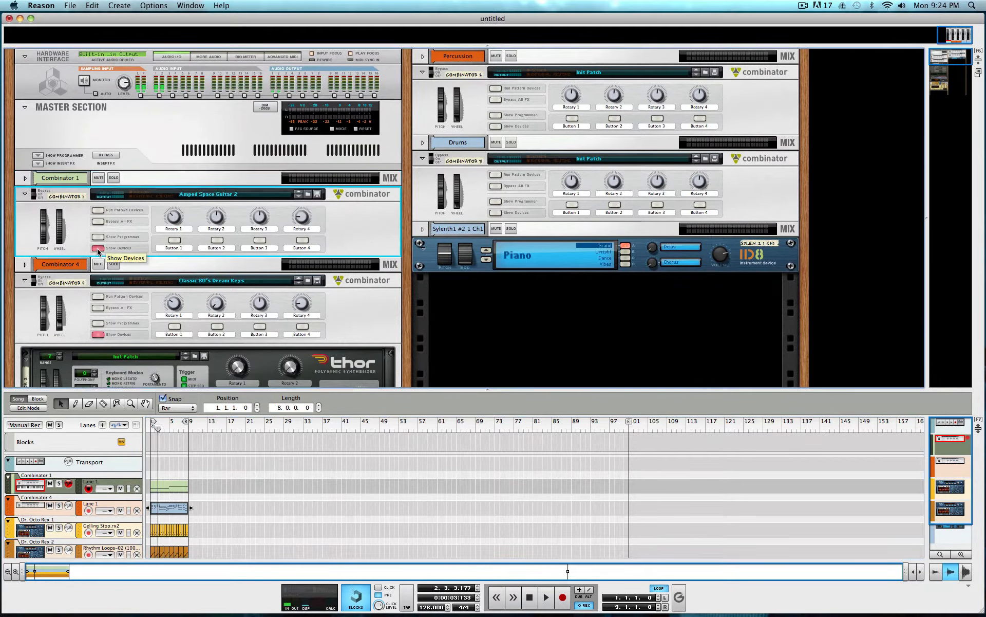
scroll(203, 266, "down", 10)
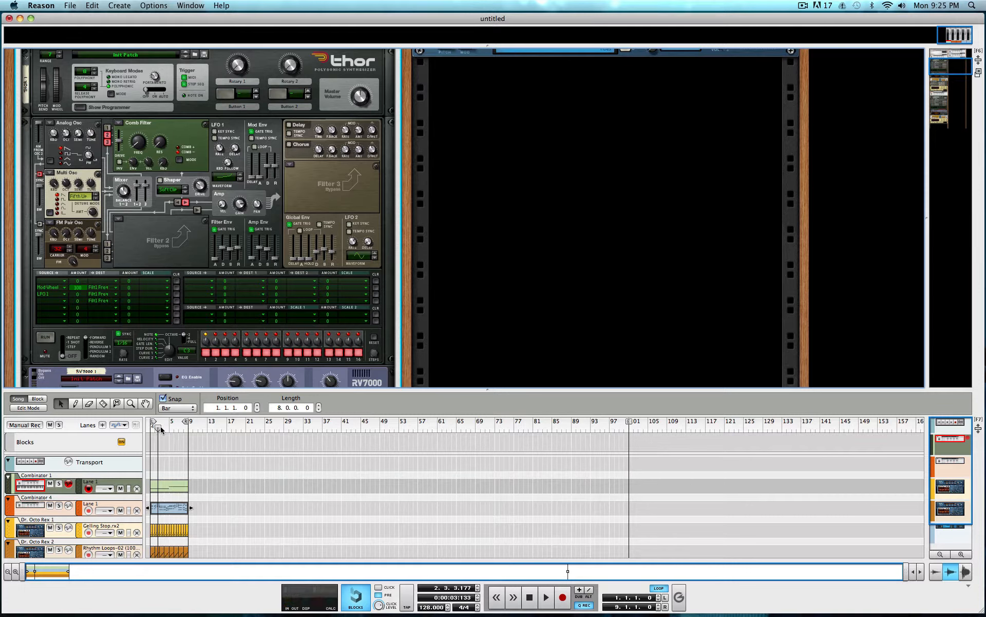
Play the song from the start and examine the devices inside Combinator 1 in an enlarged rack.
left_click_drag(158, 427, 95, 429)
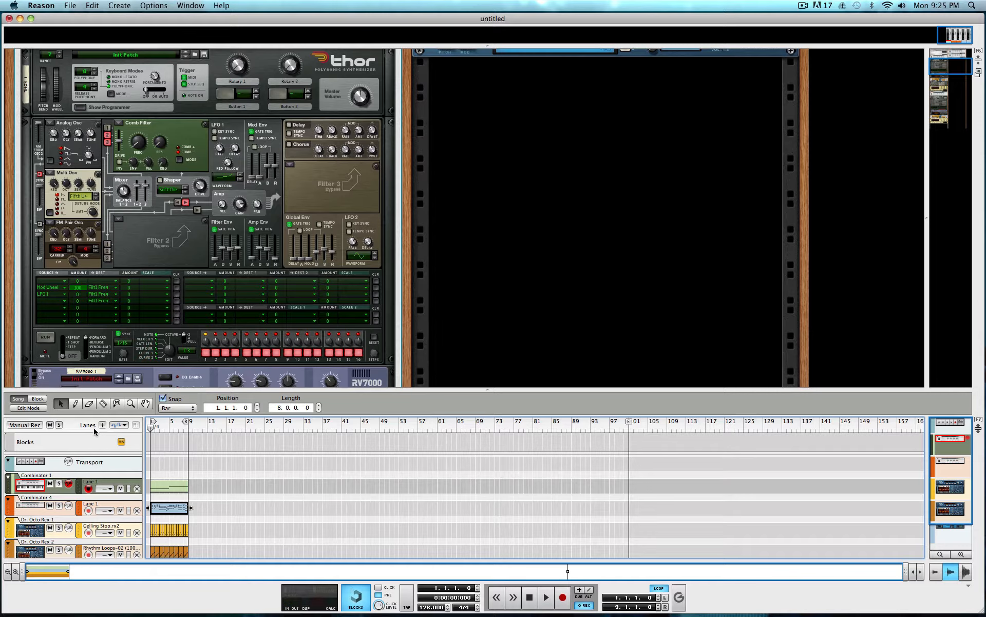
key("space")
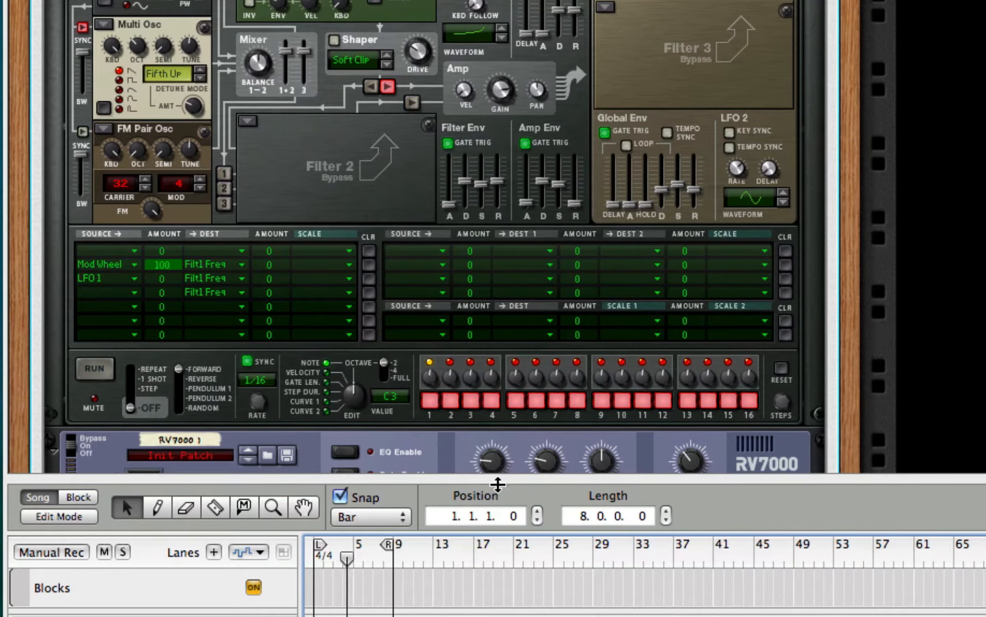
left_click_drag(498, 482, 501, 615)
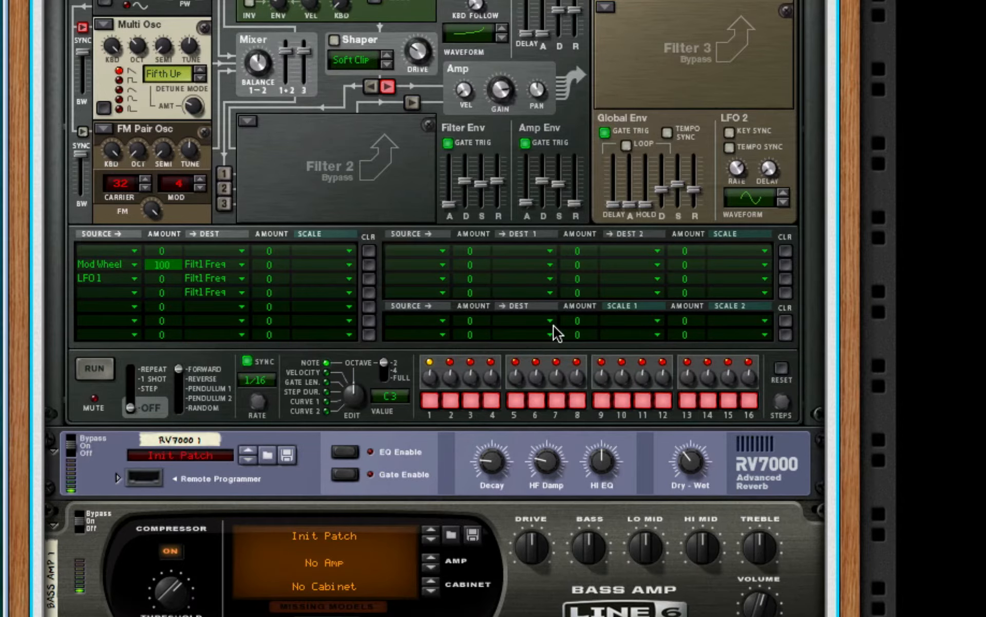
scroll(554, 318, "down", 10)
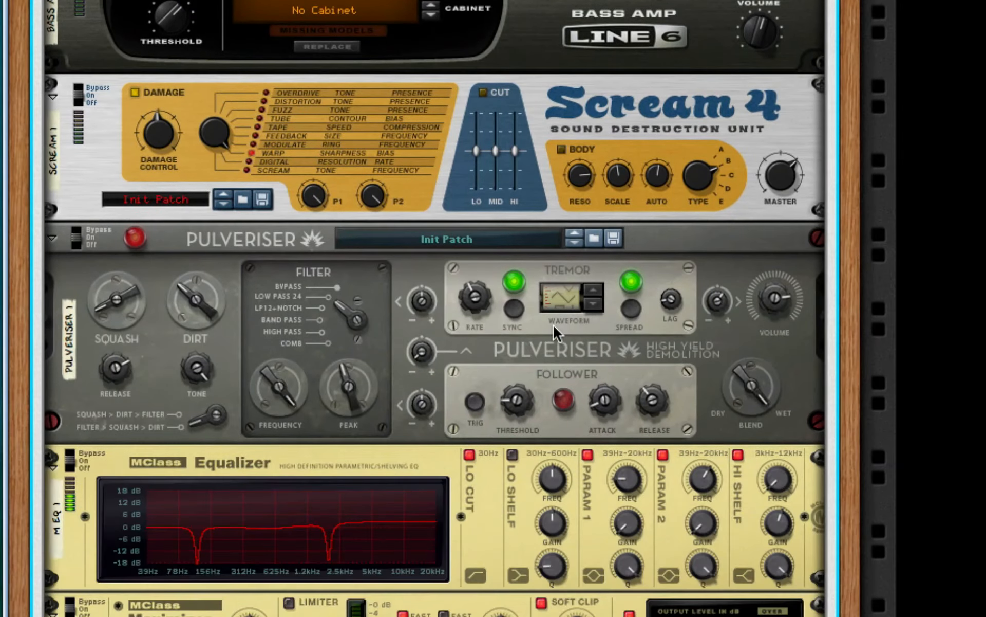
scroll(553, 323, "up", 20)
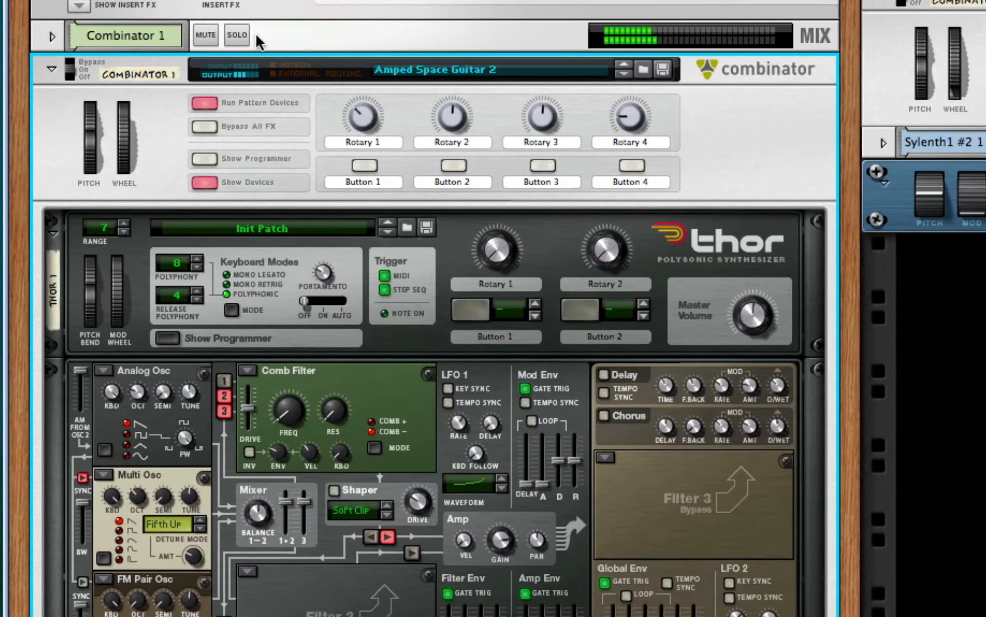
Solo Combinator 1, examine its device chain from Thor to the MClass Maximizer during playback, and stop the playback.
left_click(237, 34)
scroll(535, 421, "down", 6)
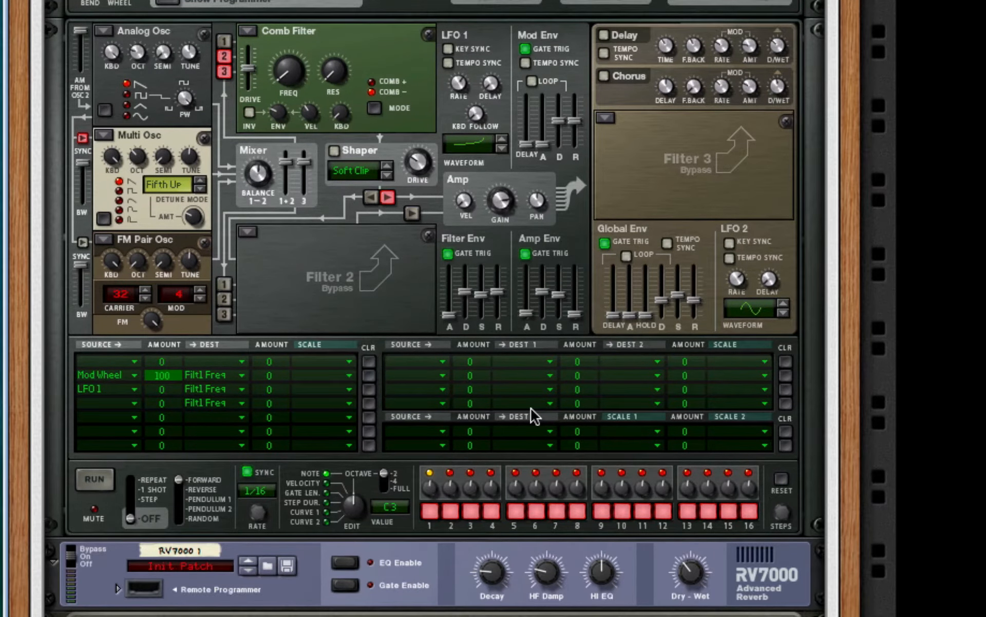
scroll(532, 413, "down", 7)
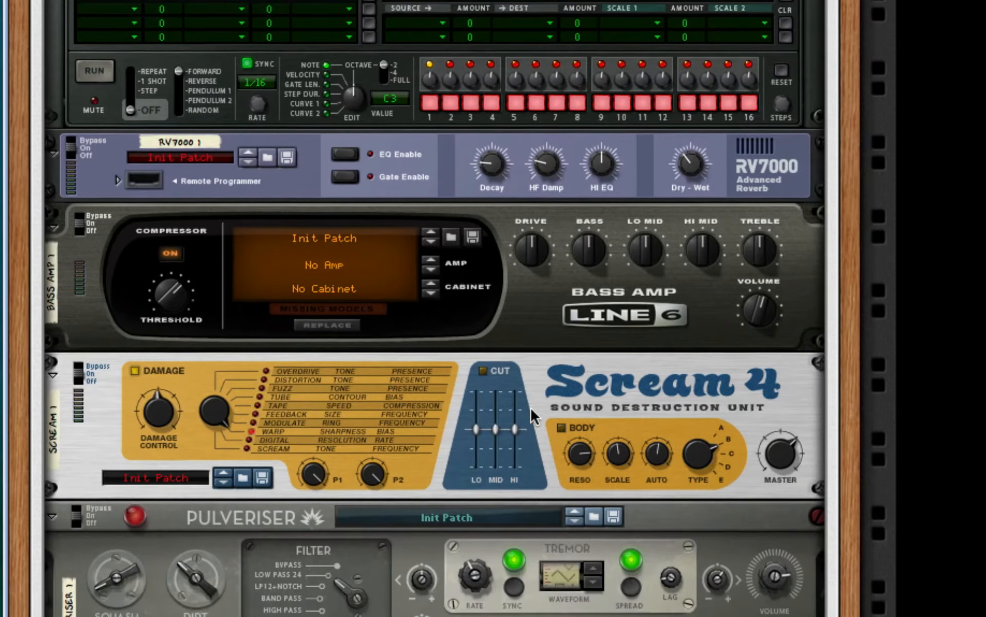
scroll(530, 406, "down", 5)
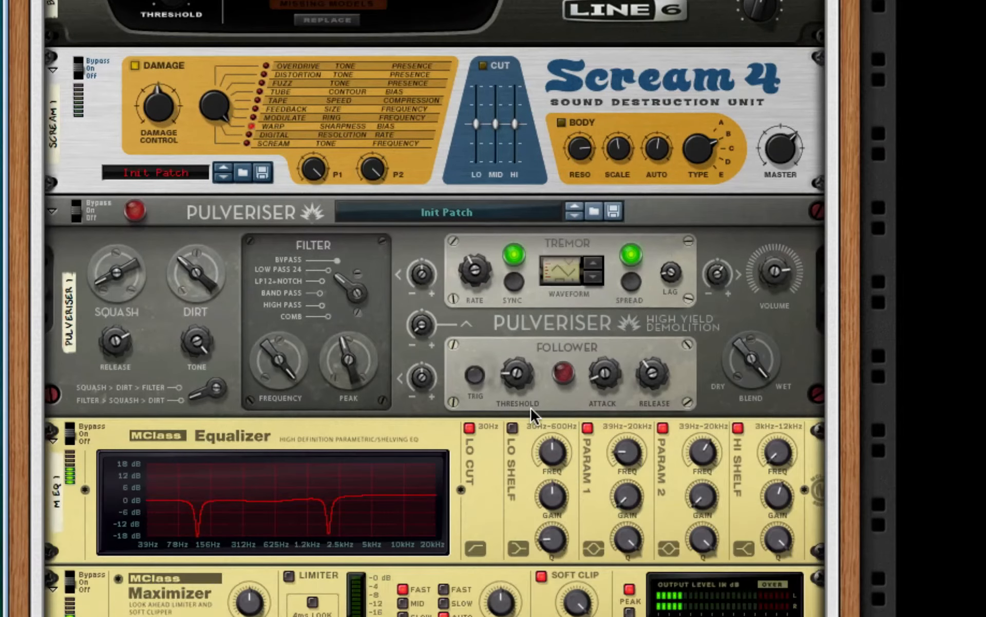
scroll(530, 406, "up", 12)
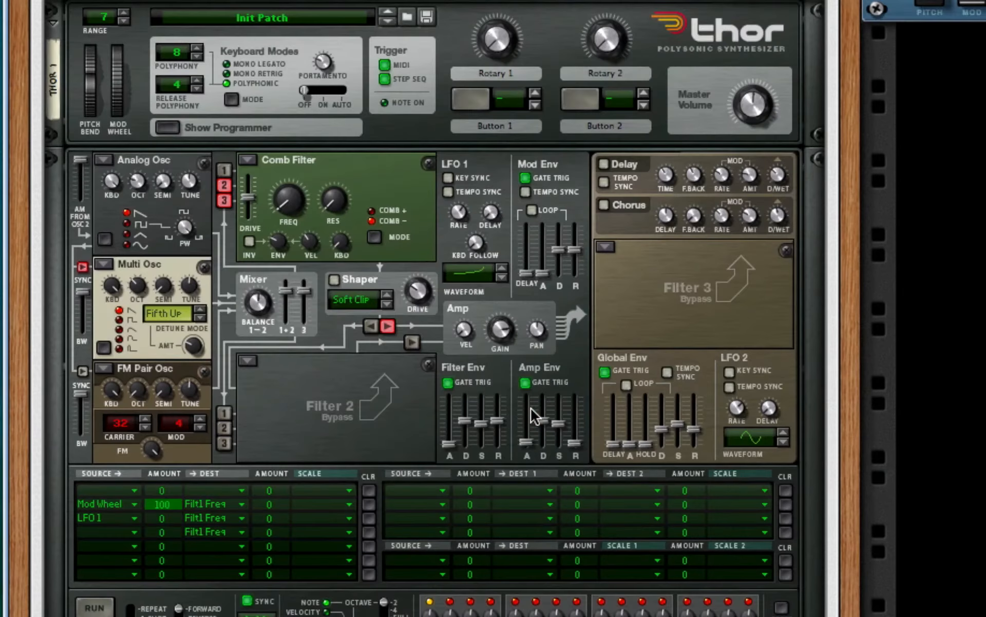
scroll(531, 411, "up", 3)
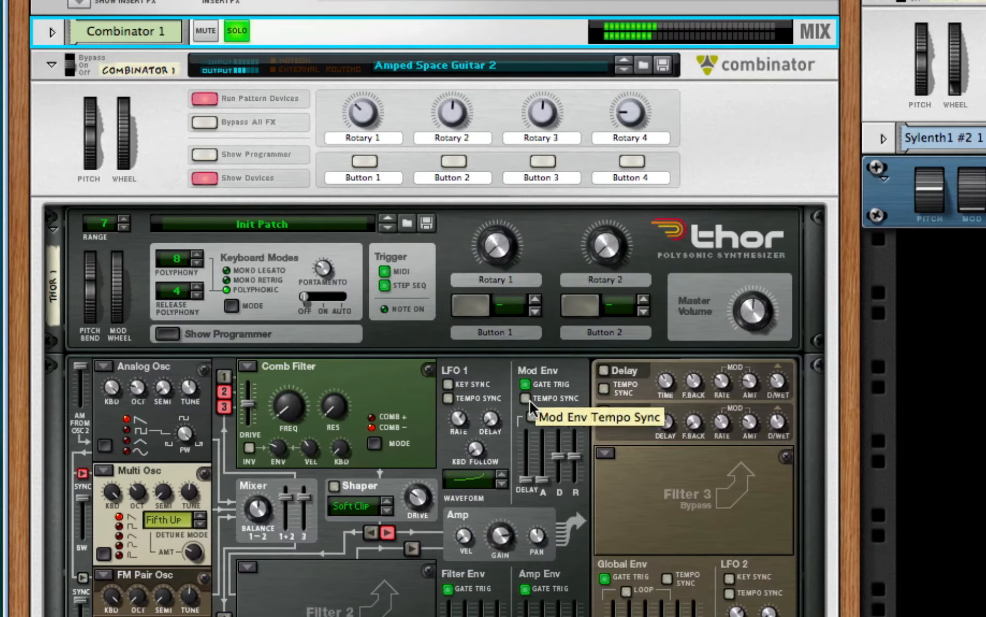
key("space")
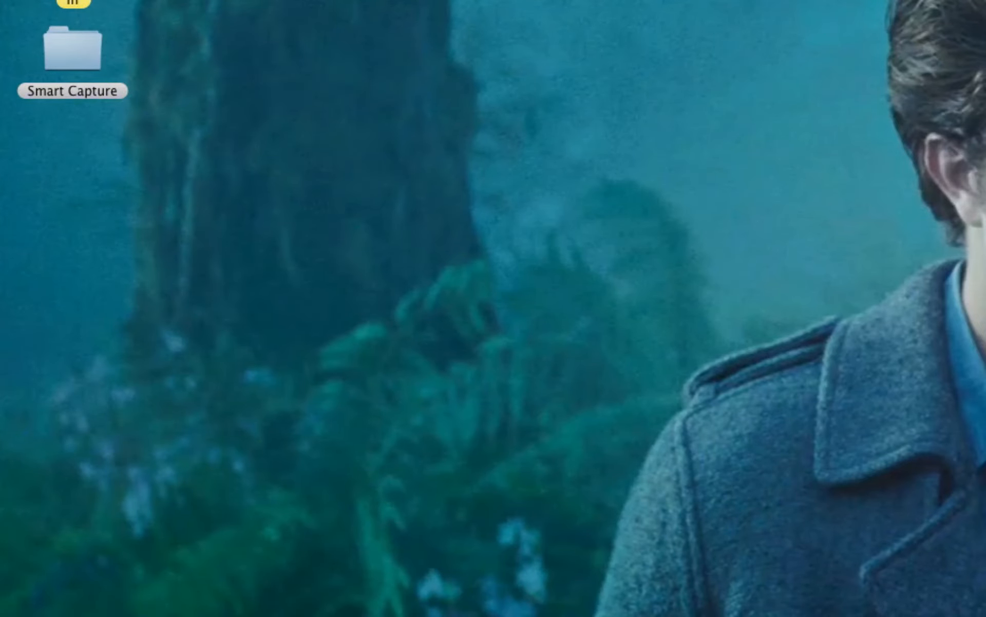
Start a new empty song and enlarge its rack to fill the window.
left_click(144, 0)
key("Escape")
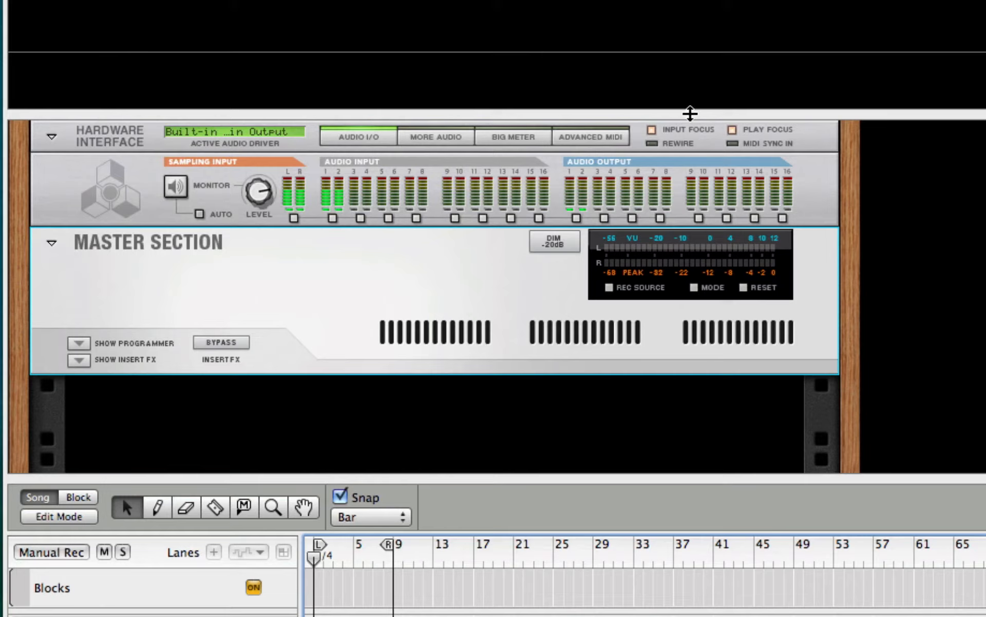
left_click_drag(690, 113, 690, 0)
left_click_drag(443, 478, 443, 481)
key("F6")
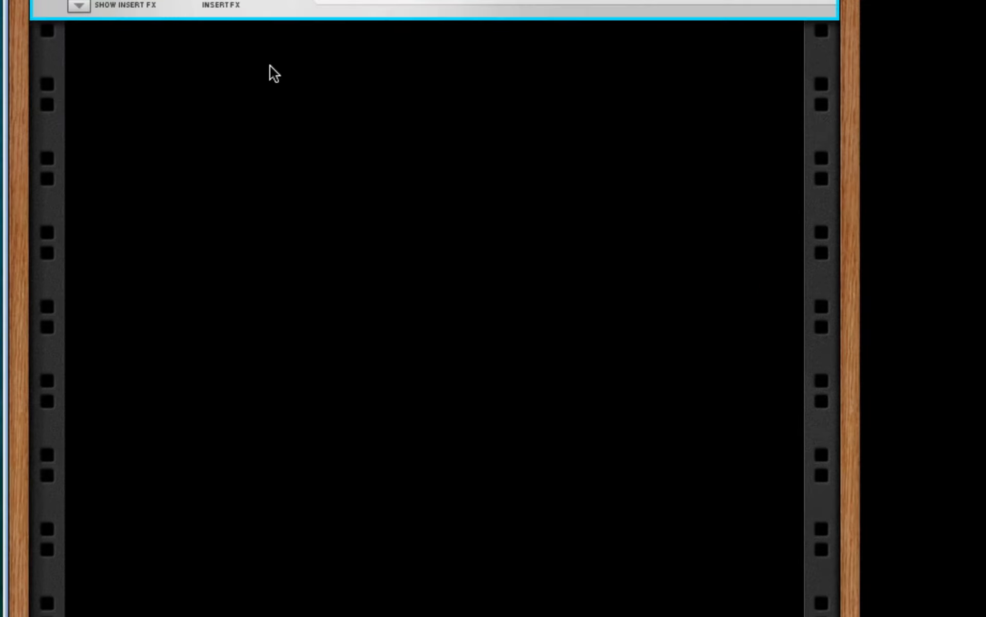
Create a Combinator in the empty rack.
right_click(205, 74)
mouse_move(383, 256)
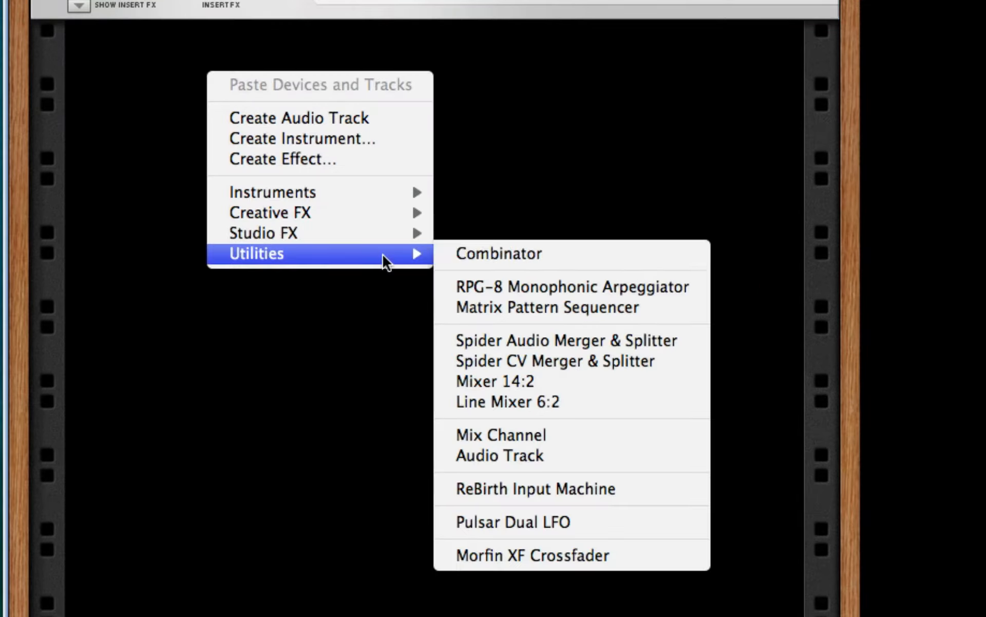
left_click(542, 256)
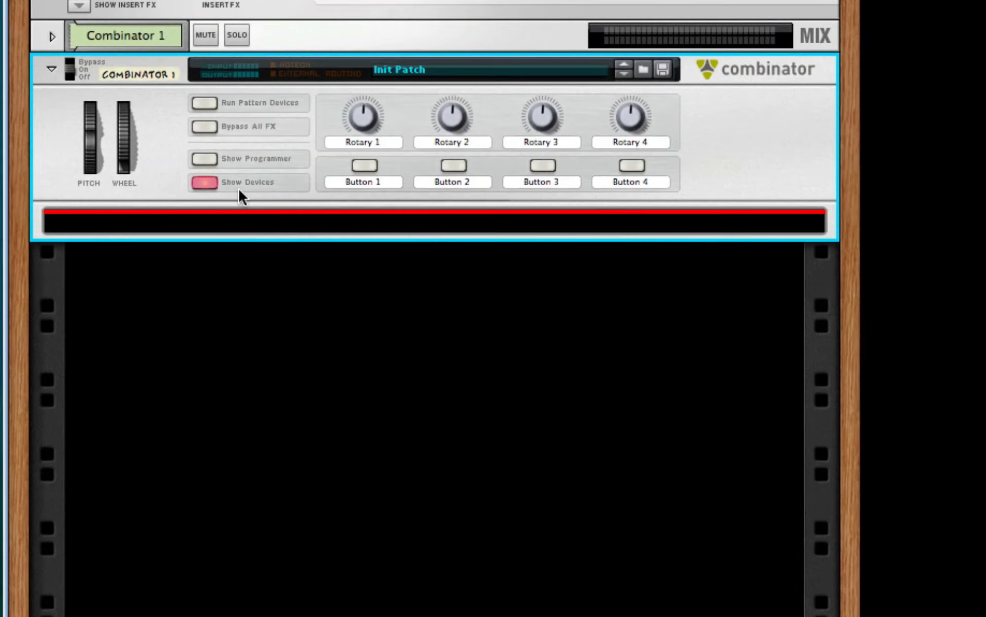
right_click(205, 343)
left_click(206, 342)
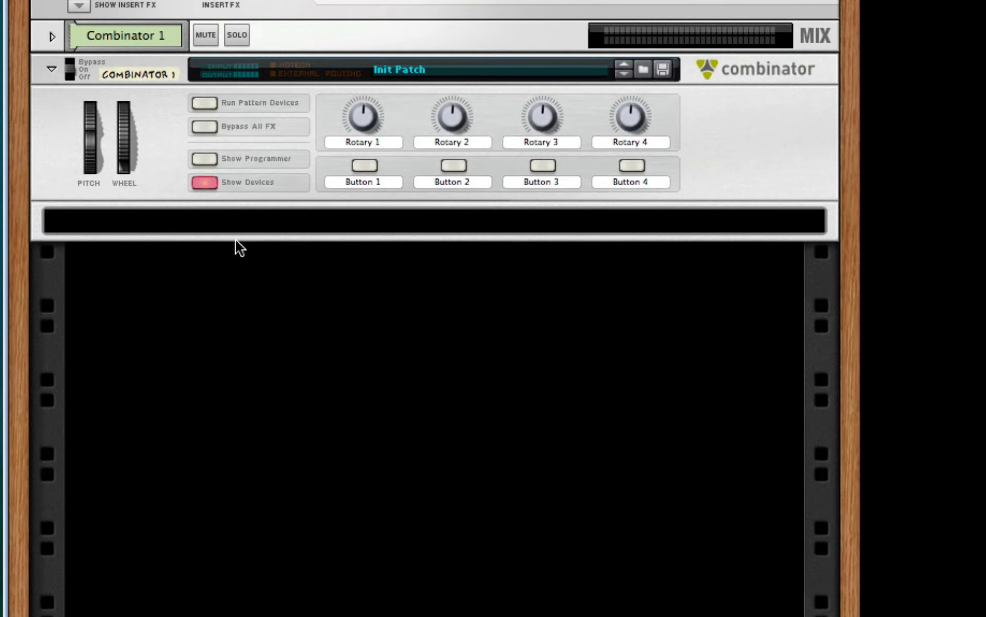
right_click(262, 226)
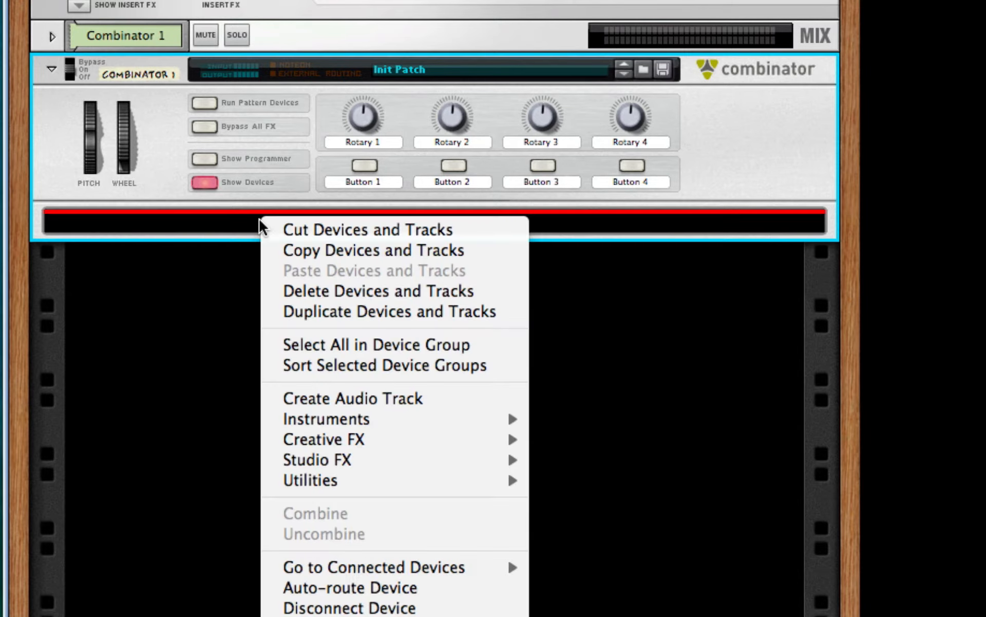
left_click(235, 233)
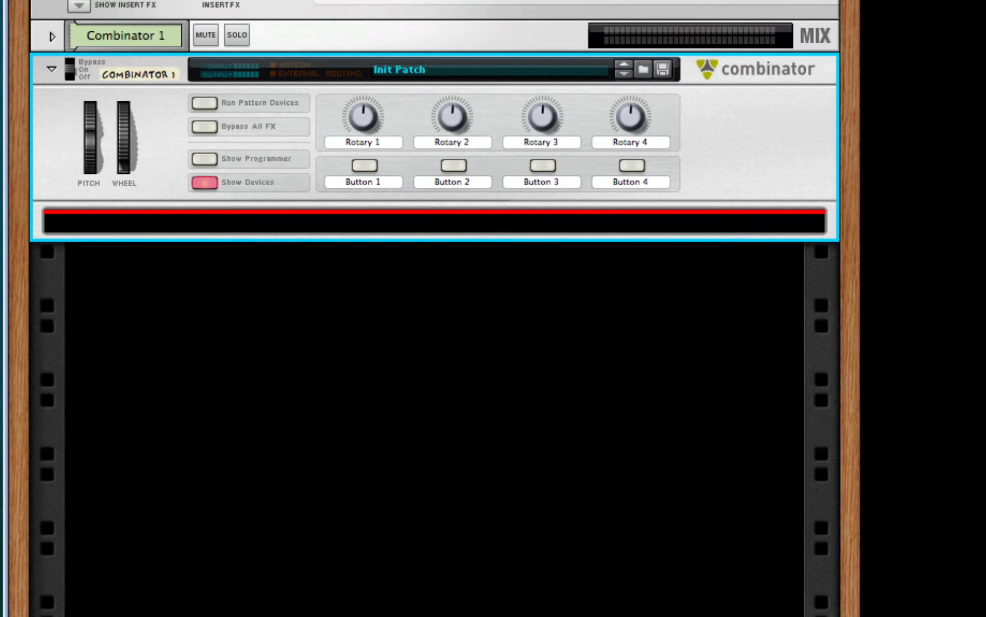
key("F8")
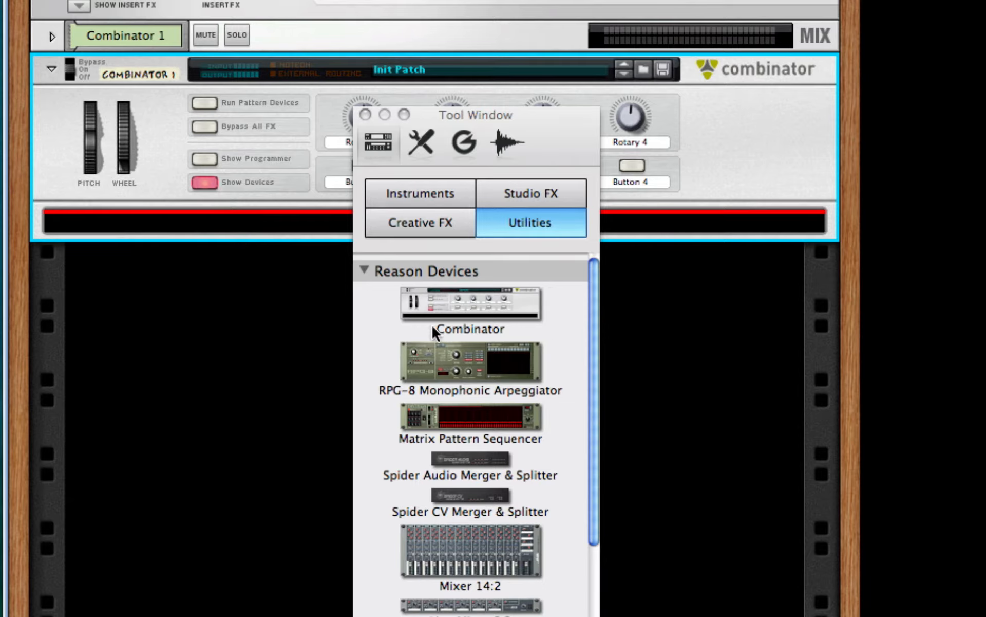
left_click(365, 114)
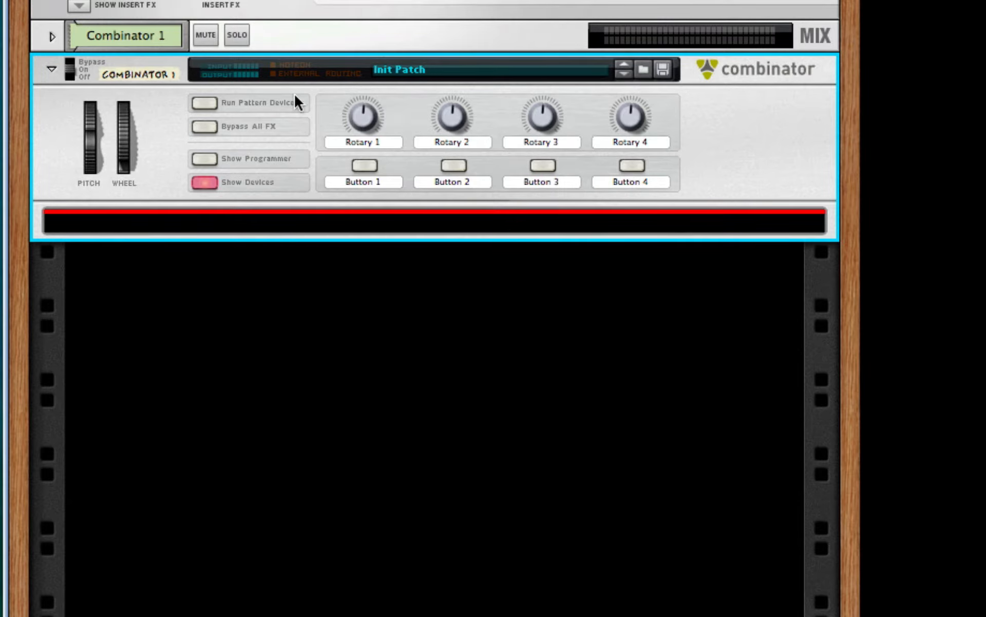
Add a Thor Polysonic Synthesizer inside Combinator 1 and open its programmer.
right_click(382, 228)
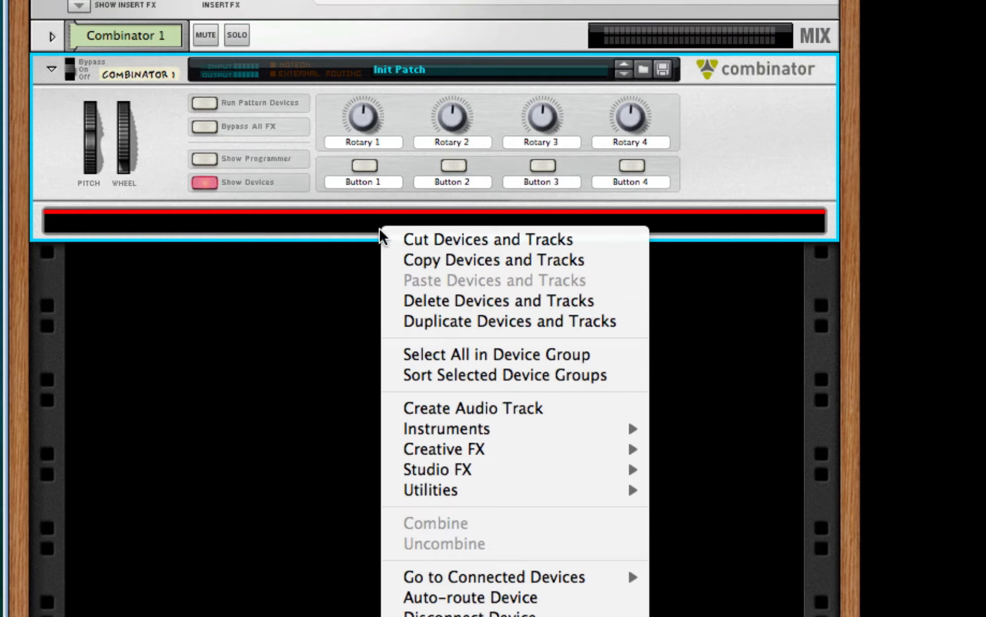
mouse_move(590, 429)
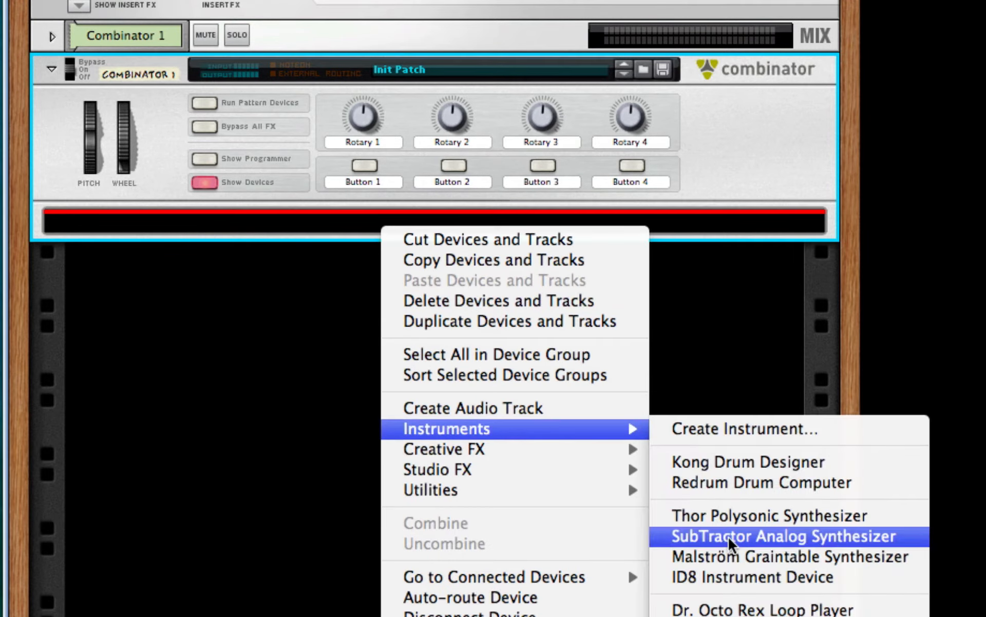
left_click(736, 516)
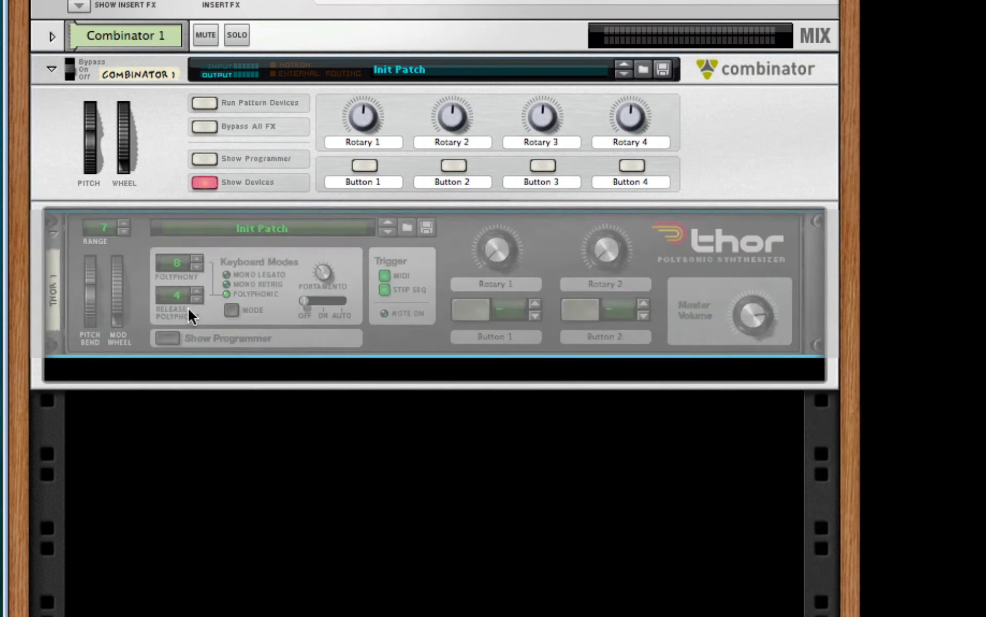
left_click(165, 338)
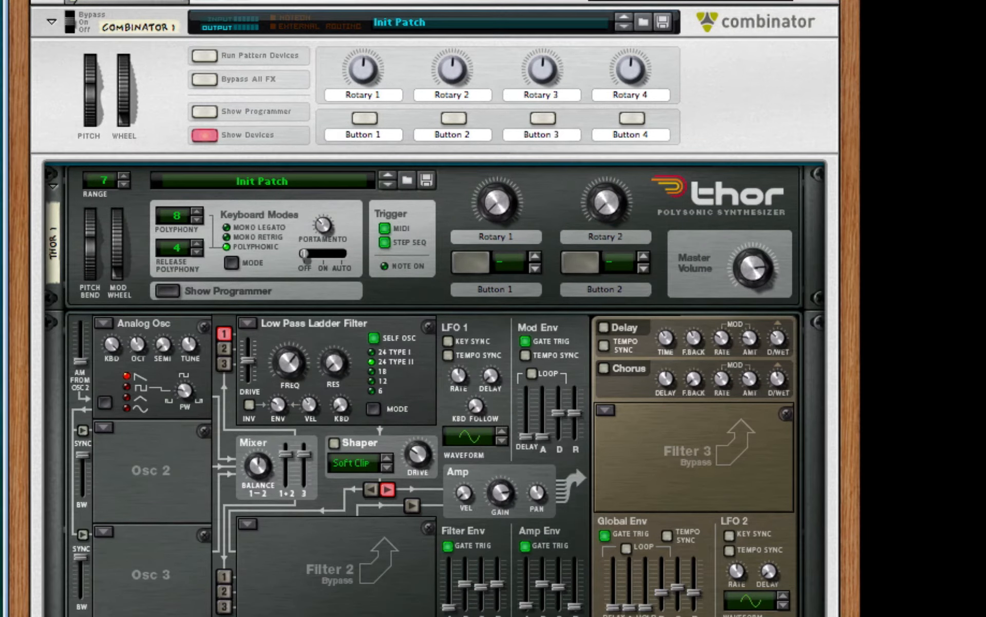
Raise the AM from Osc 2 amount of Thor's analog oscillator to its maximum.
scroll(341, 379, "up", 1)
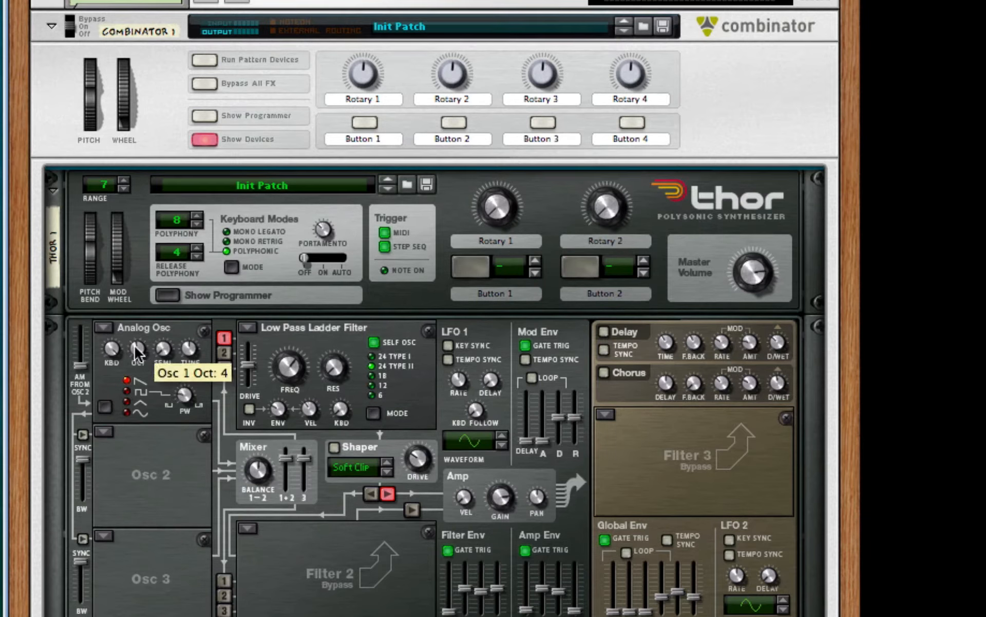
left_click_drag(134, 345, 138, 360)
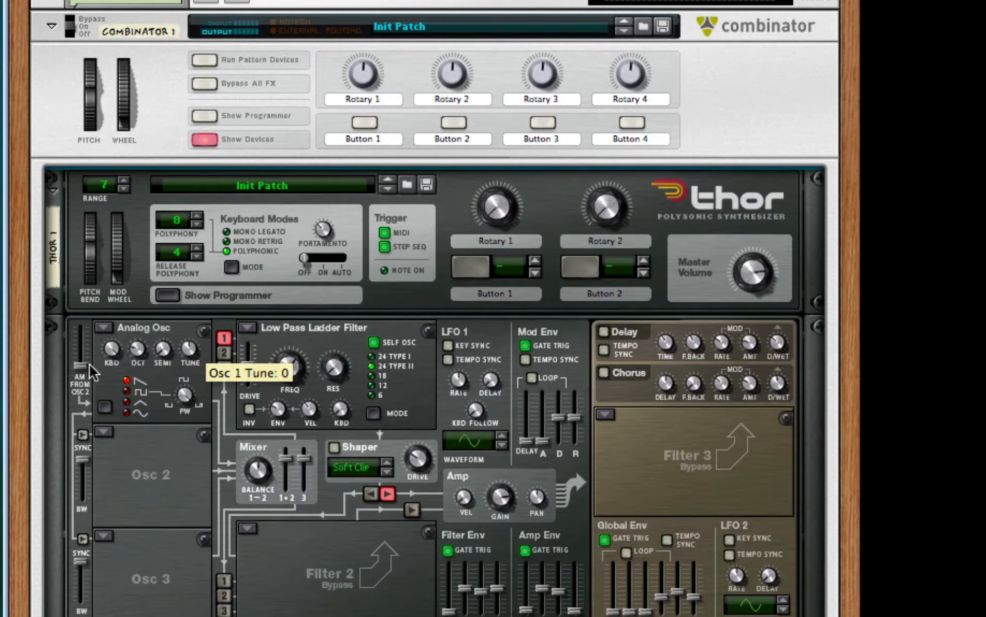
left_click_drag(80, 371, 80, 327)
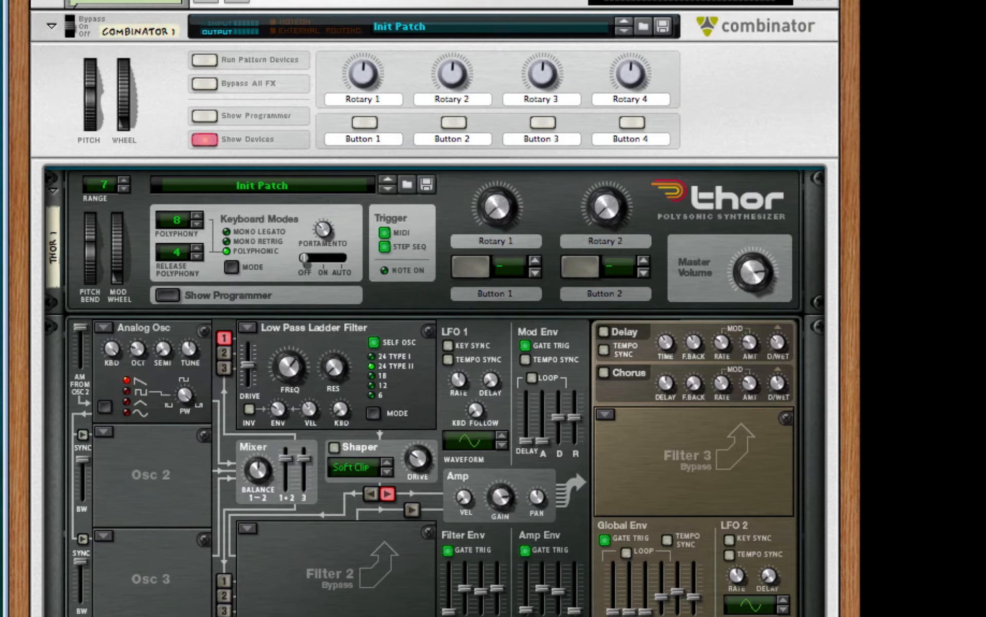
Change Thor's Filter 1 to a Comb filter in Comb − mode and turn its frequency fully down.
left_click(248, 328)
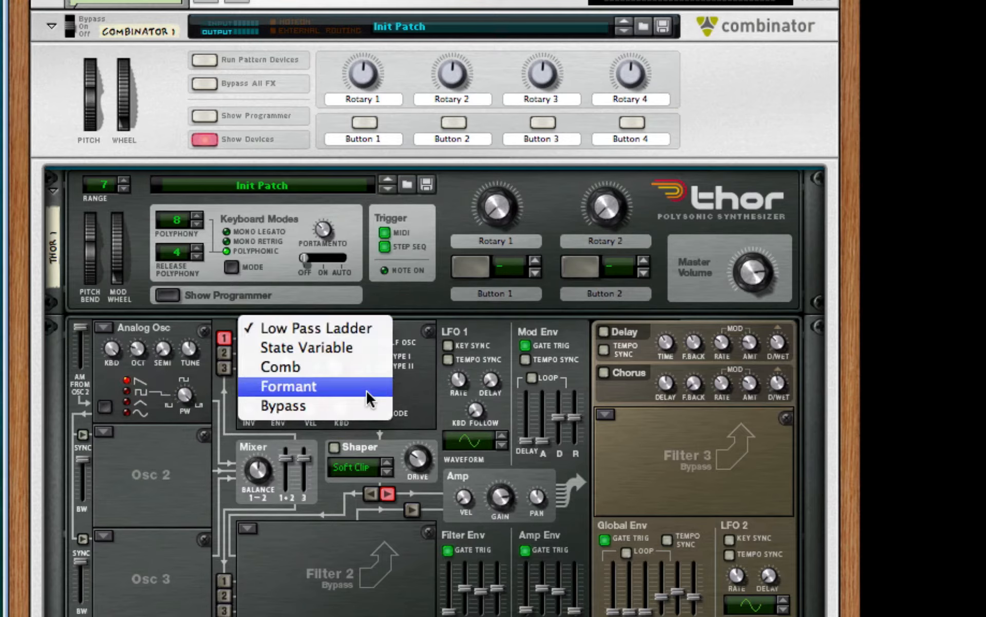
left_click(365, 369)
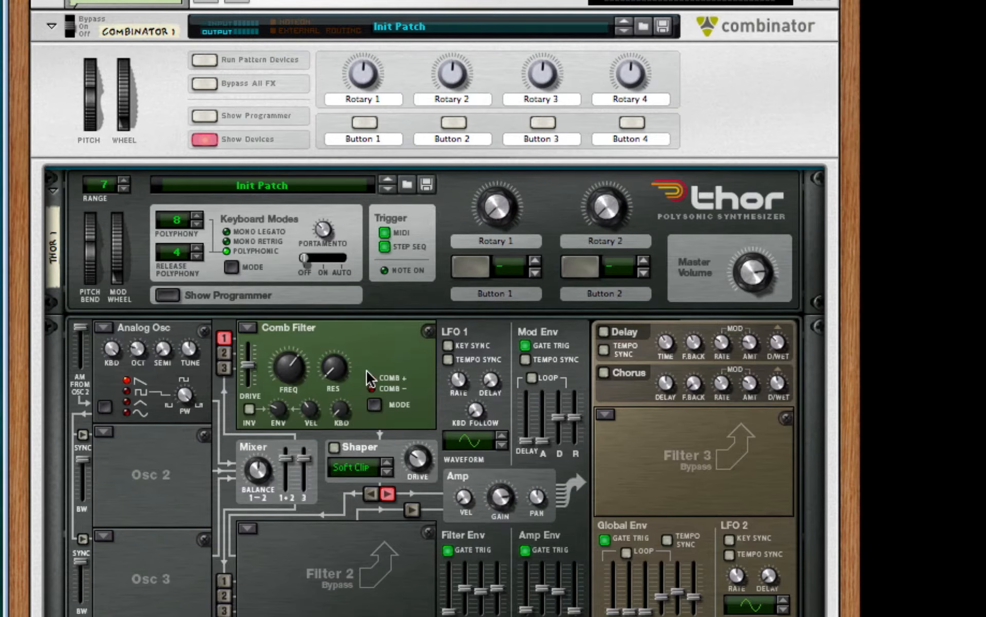
left_click(373, 400)
left_click_drag(292, 378, 302, 446)
Disconnect Osc 1 from Filter 1 and route Osc 2 and Osc 3 into it instead.
left_click(224, 338)
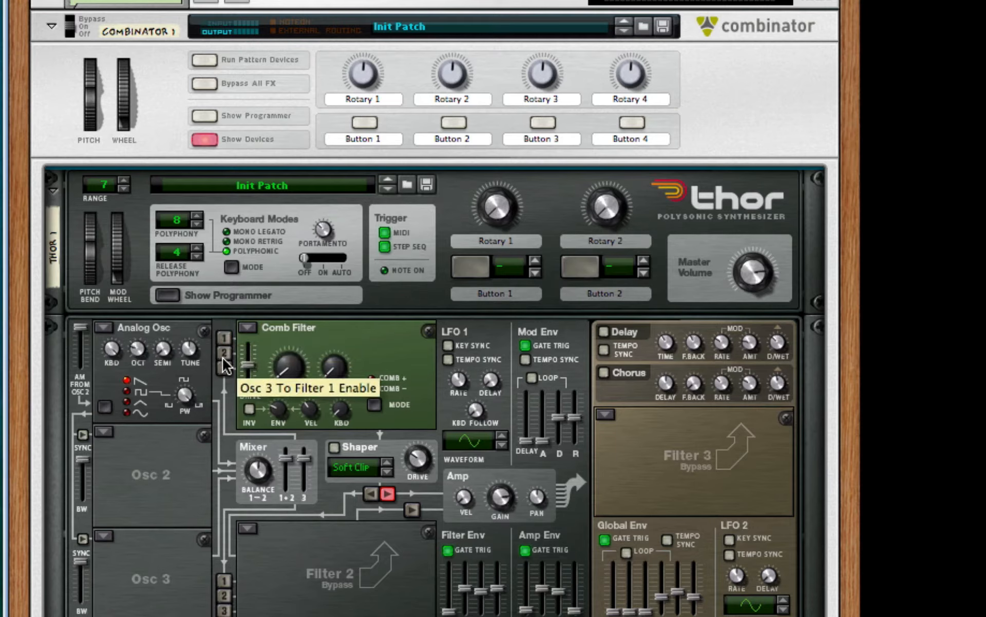
left_click(224, 353)
left_click(225, 367)
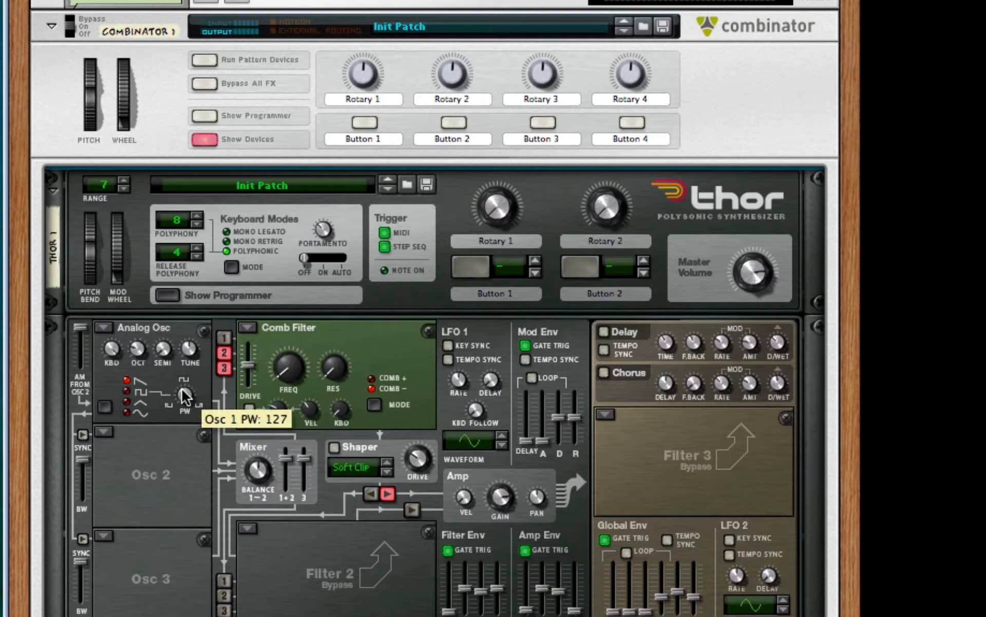
Load a Multi Oscillator into Thor's Osc 2 slot, then adjust its detune amount and lower its octave.
left_click(109, 433)
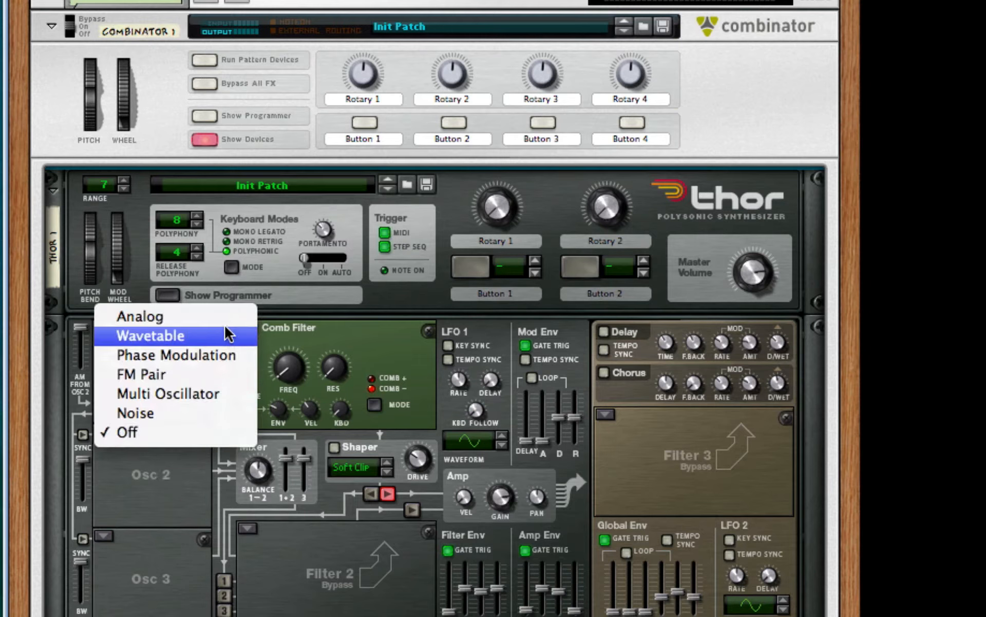
left_click(209, 394)
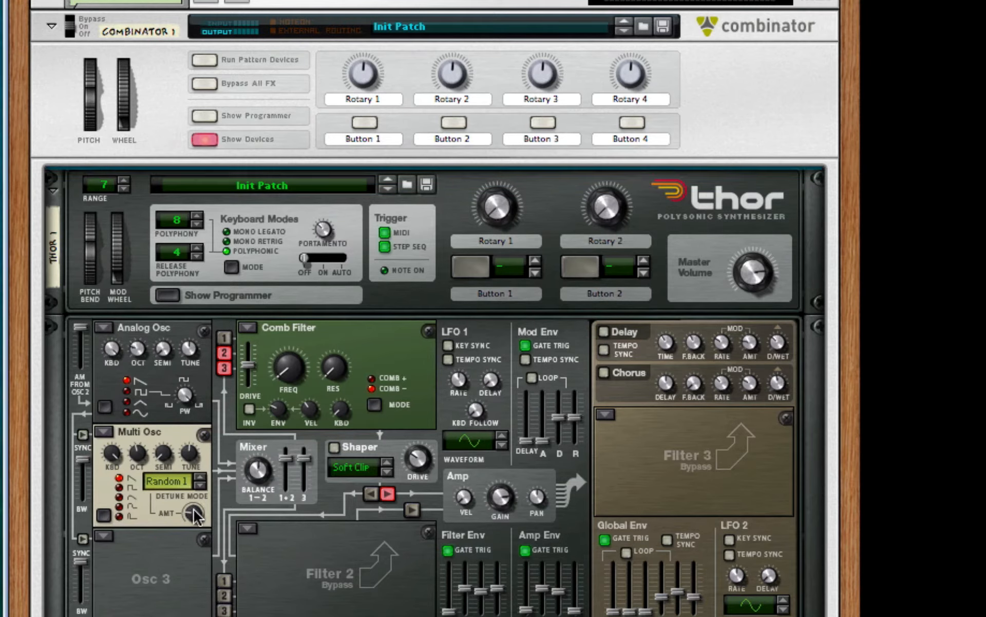
mouse_move(196, 517)
left_click_drag(193, 512, 196, 506)
mouse_move(131, 447)
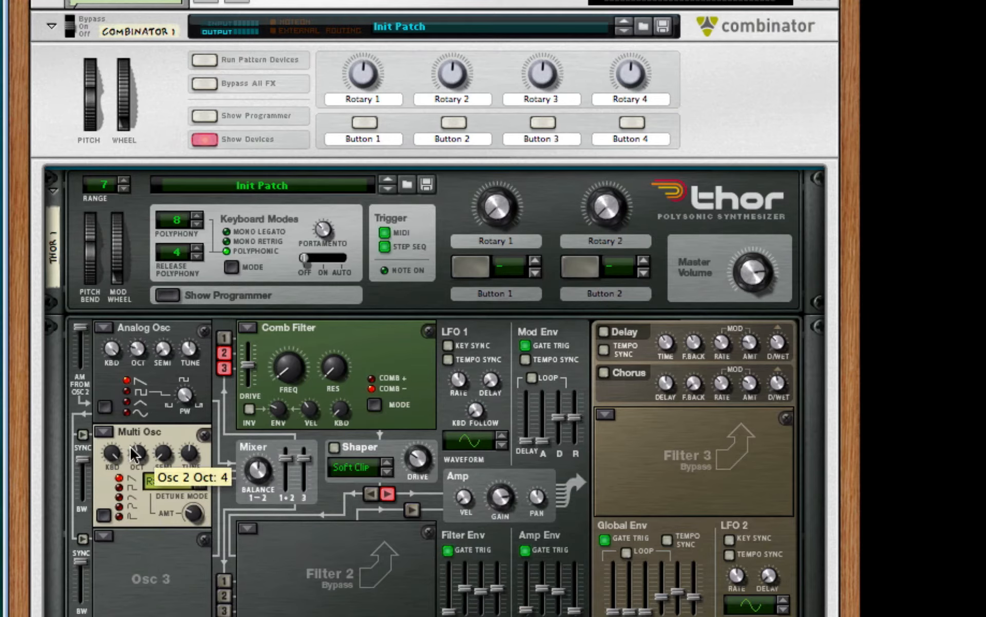
left_click_drag(134, 454, 135, 459)
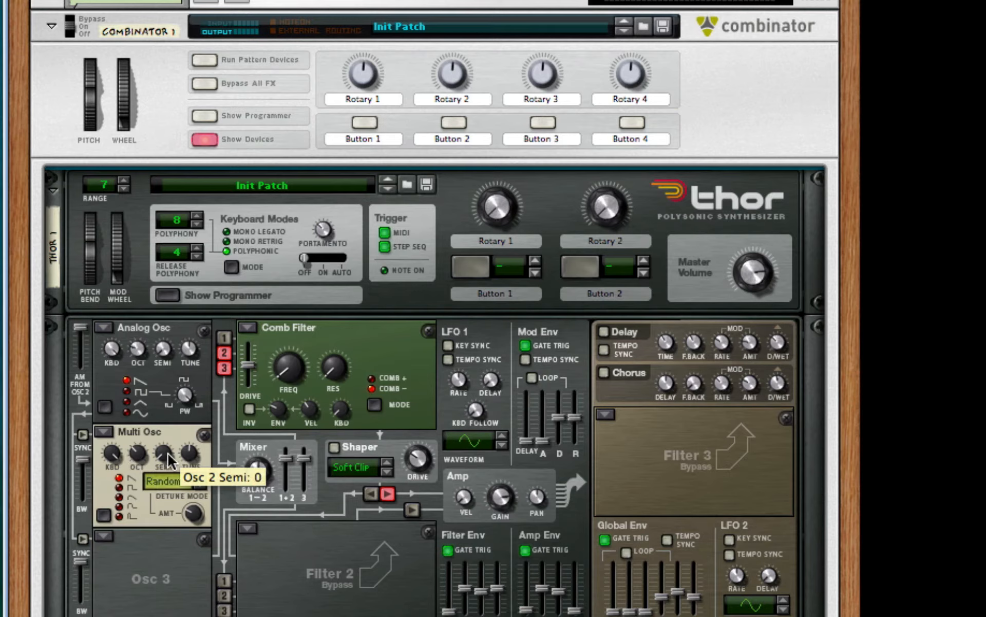
Set the Multi Oscillator's detune mode to Fifth Up and turn on sync for Osc 2.
left_click(200, 486)
left_click(200, 486)
left_click(200, 486)
left_click(82, 434)
Load an FM Pair oscillator into the Osc 3 slot with carrier 32 and mod 4, and lower its octave.
left_click(102, 537)
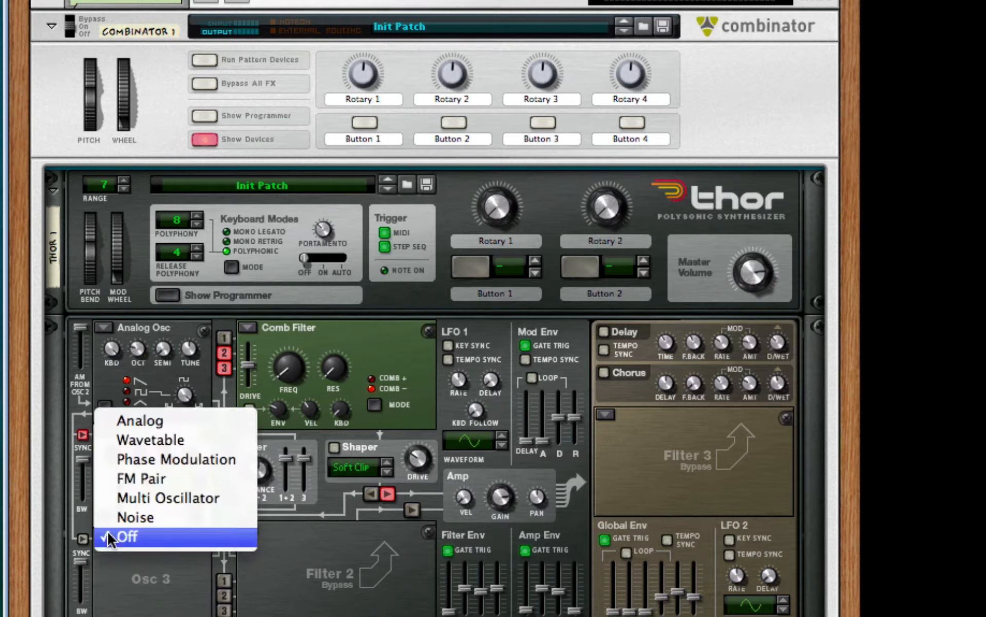
left_click(191, 480)
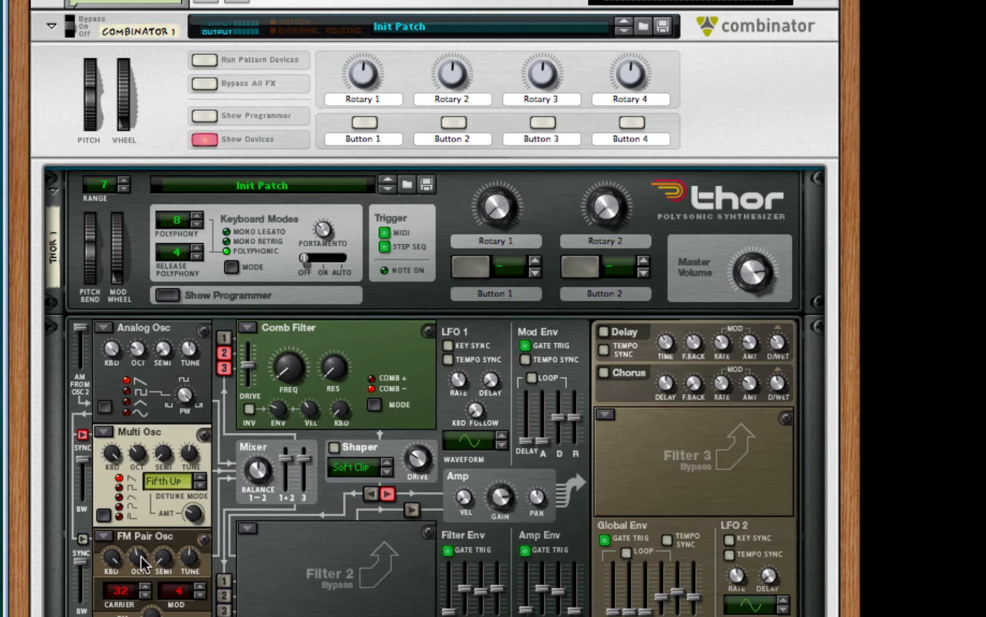
left_click_drag(136, 556, 136, 591)
Route the Mod Wheel to Filter 1 Frequency with an amount of 100 in the first row of Thor's modulation matrix.
scroll(334, 584, "down", 5)
left_click(108, 416)
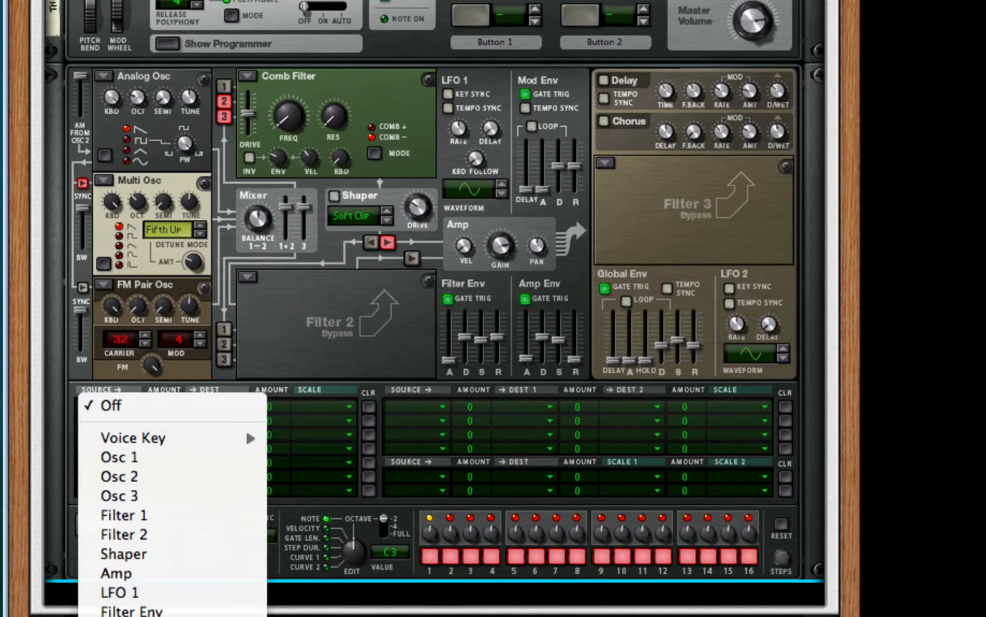
left_click(129, 615)
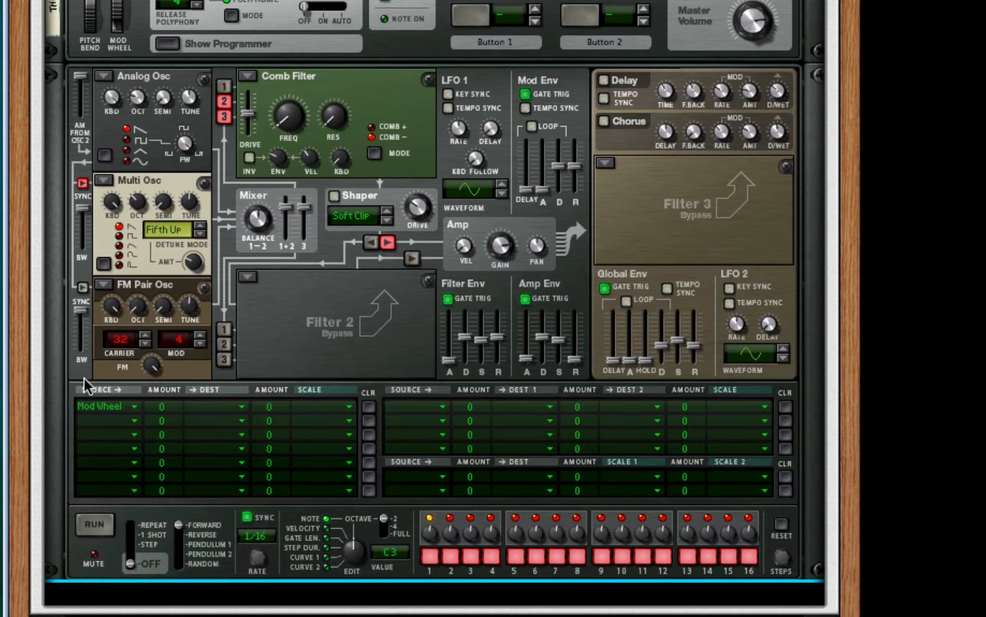
left_click_drag(178, 406, 199, 262)
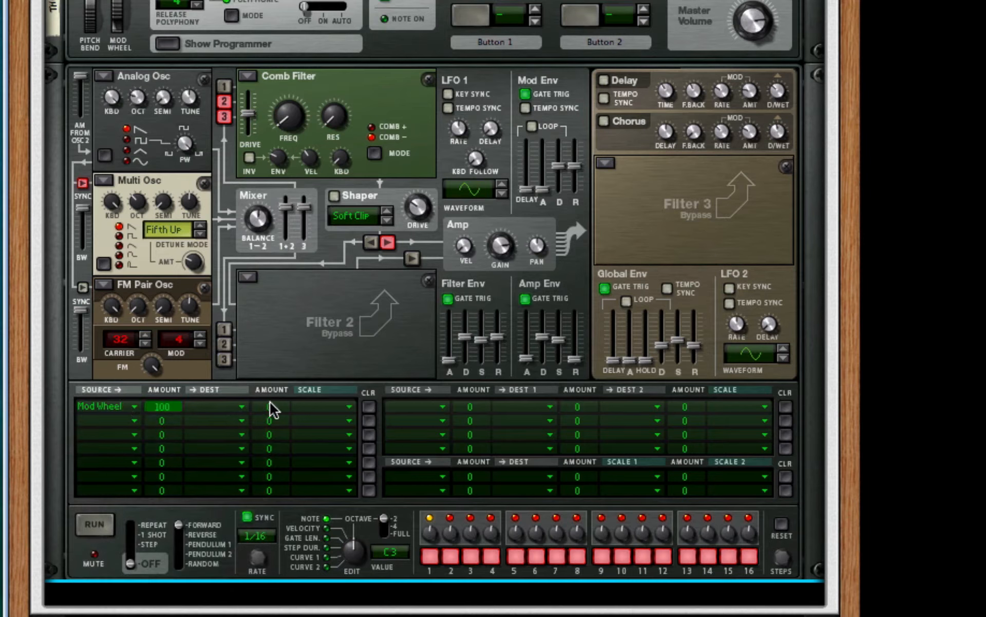
left_click(214, 407)
mouse_move(329, 495)
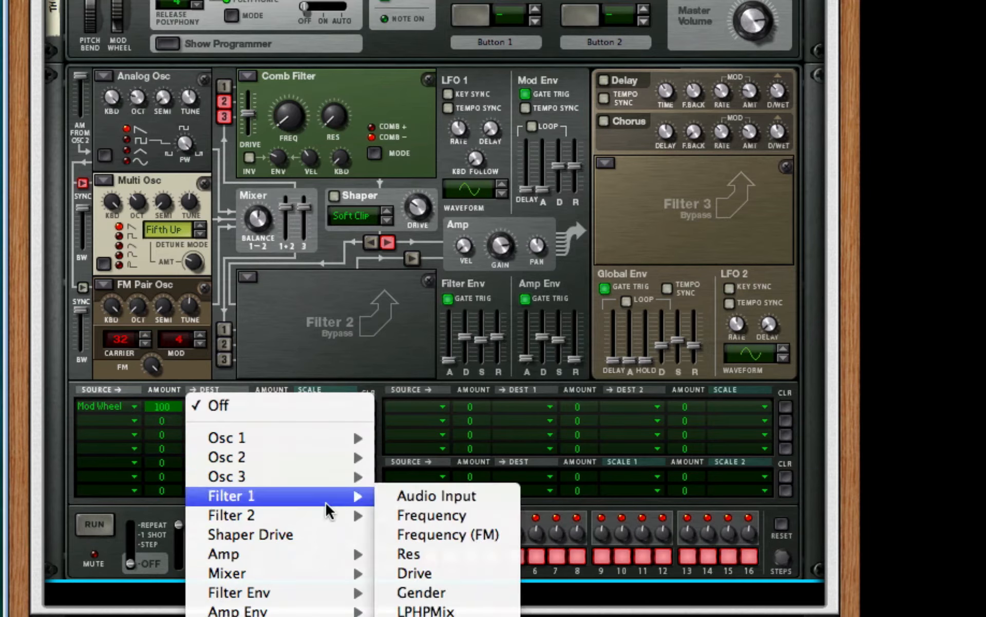
left_click(437, 512)
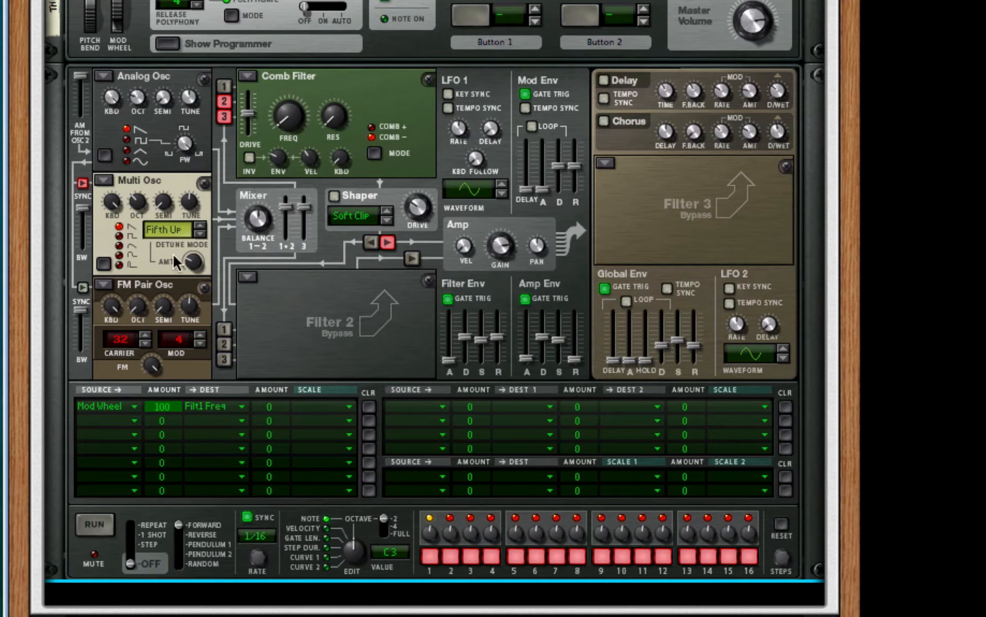
Add an RV7000 Advanced Reverb below Thor and reduce its dry-wet mix and decay.
right_click(660, 218)
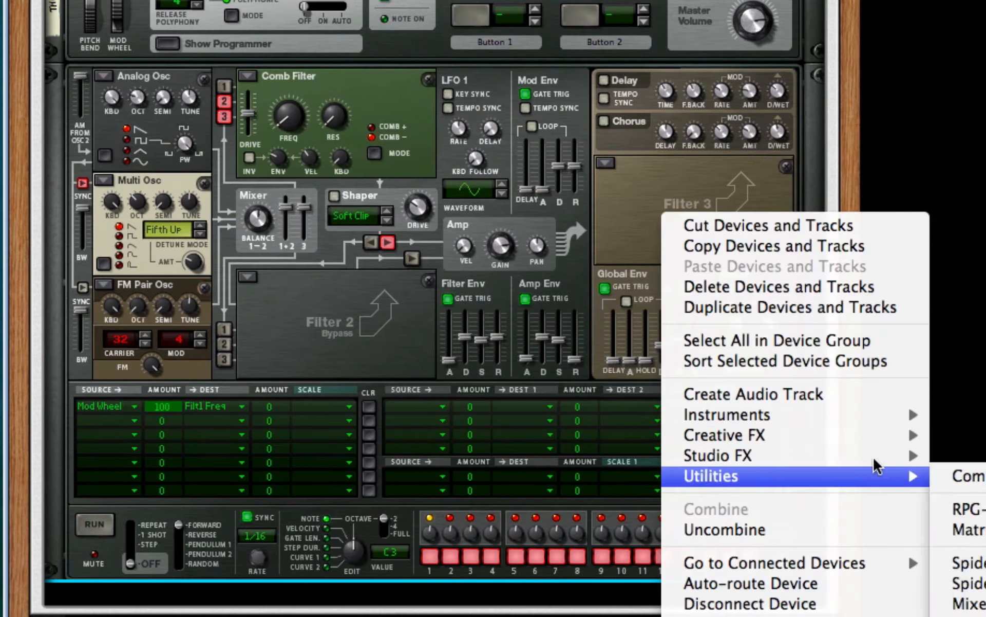
mouse_move(877, 457)
left_click(961, 488)
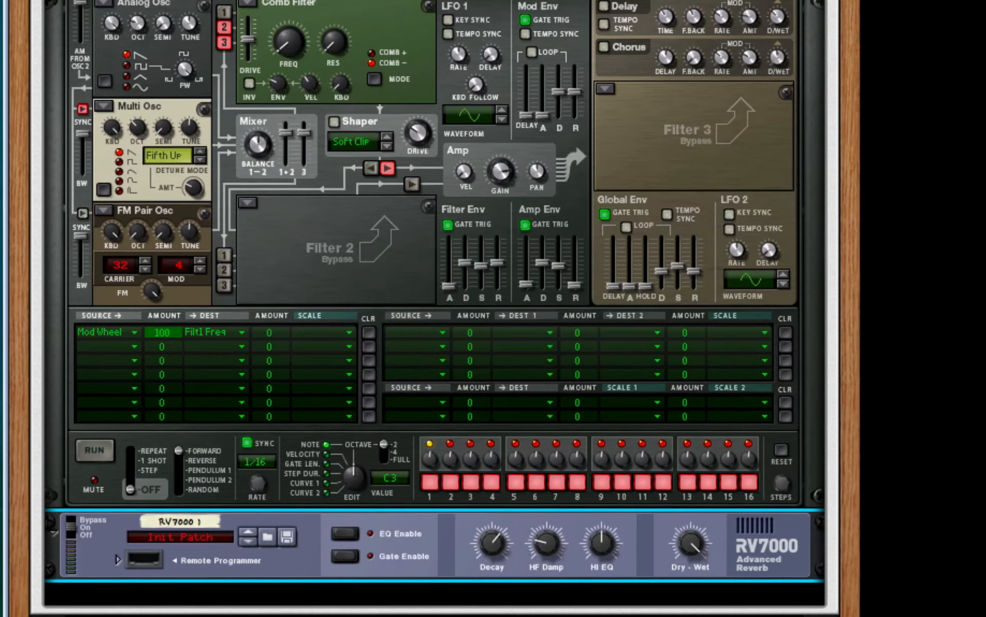
left_click_drag(688, 542, 686, 591)
left_click_drag(493, 546, 491, 574)
Add a Line 6 Bass Amp below the reverb, followed by a Scream 4 distortion unit.
right_click(759, 553)
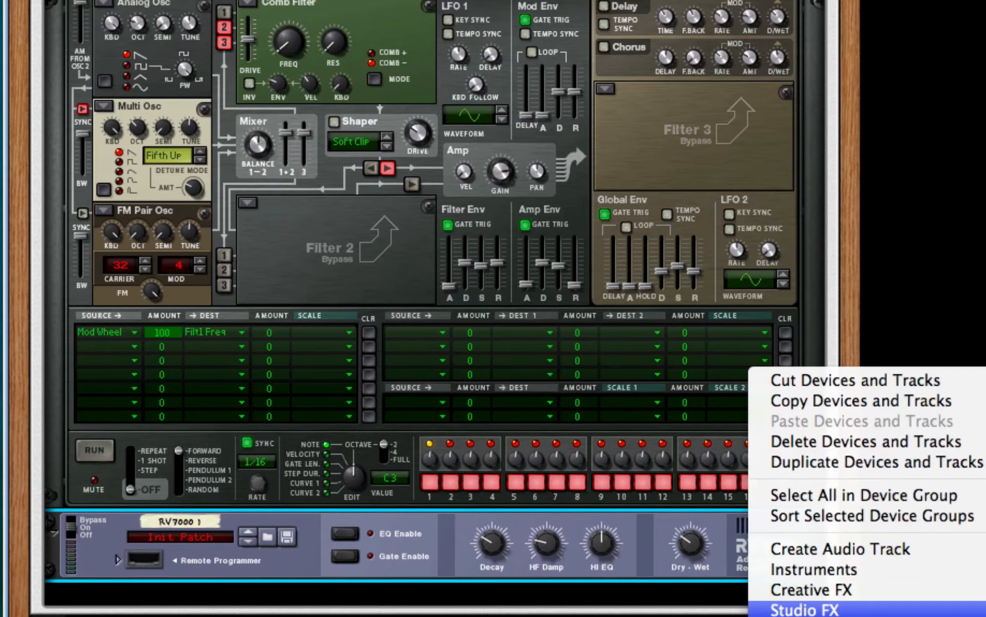
left_click(982, 596)
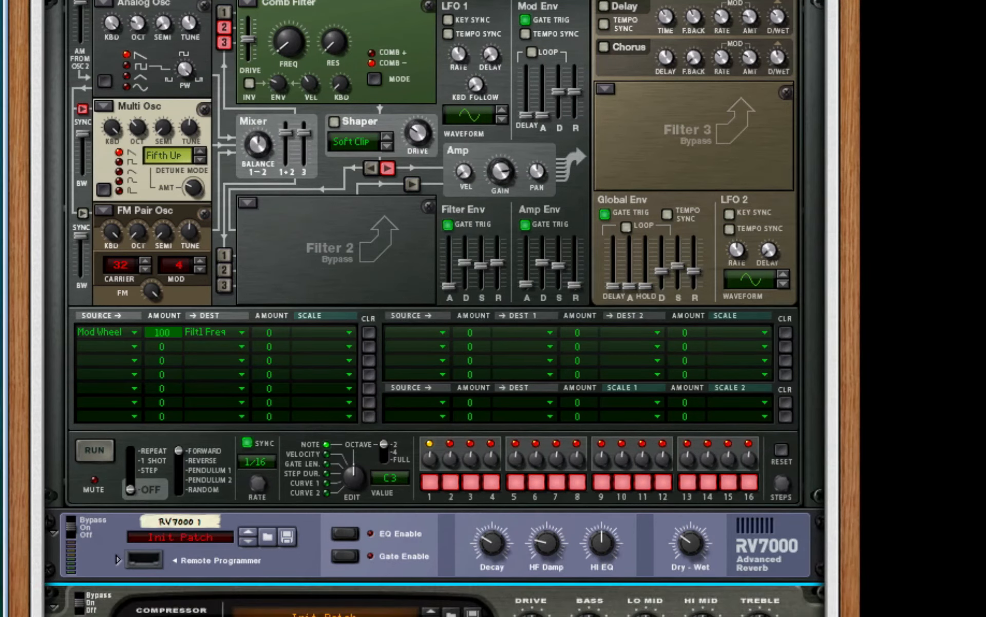
scroll(532, 555, "down", 3)
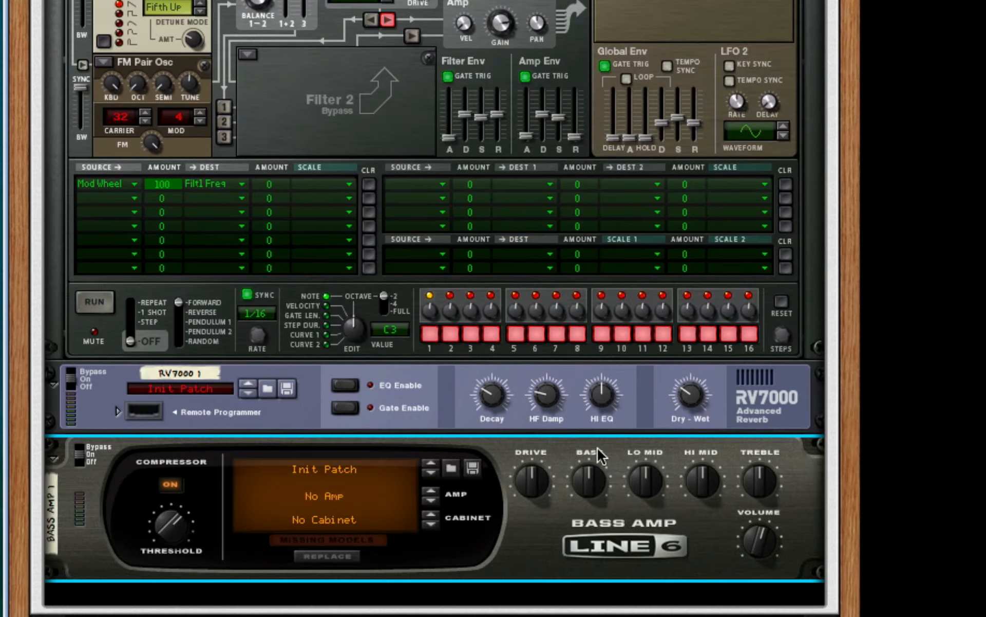
right_click(590, 560)
mouse_move(749, 585)
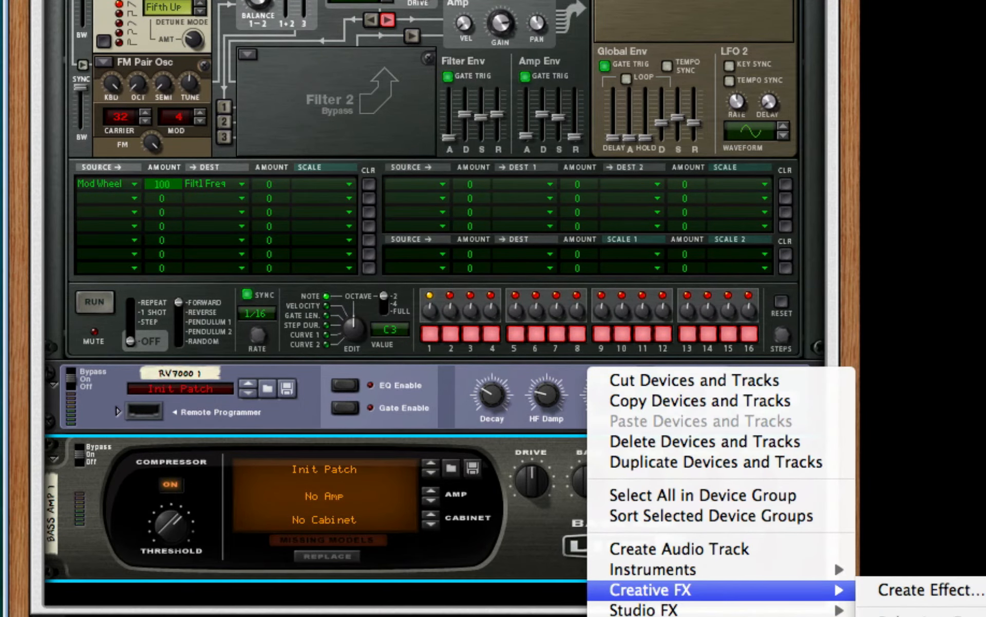
left_click(914, 614)
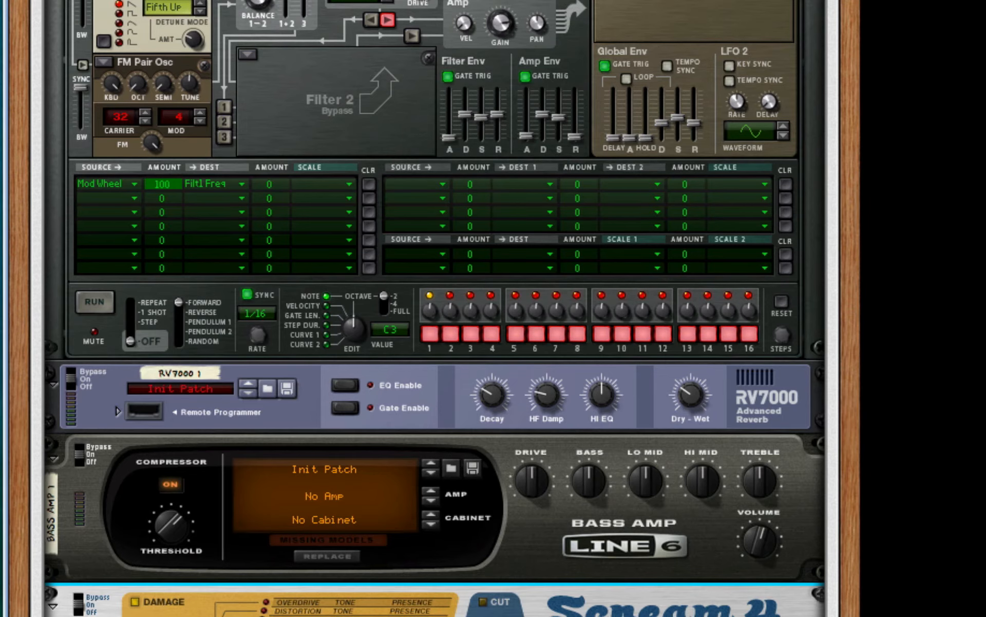
Add a Pulveriser effect below the Scream 4 unit in the Combinator.
scroll(590, 483, "down", 3)
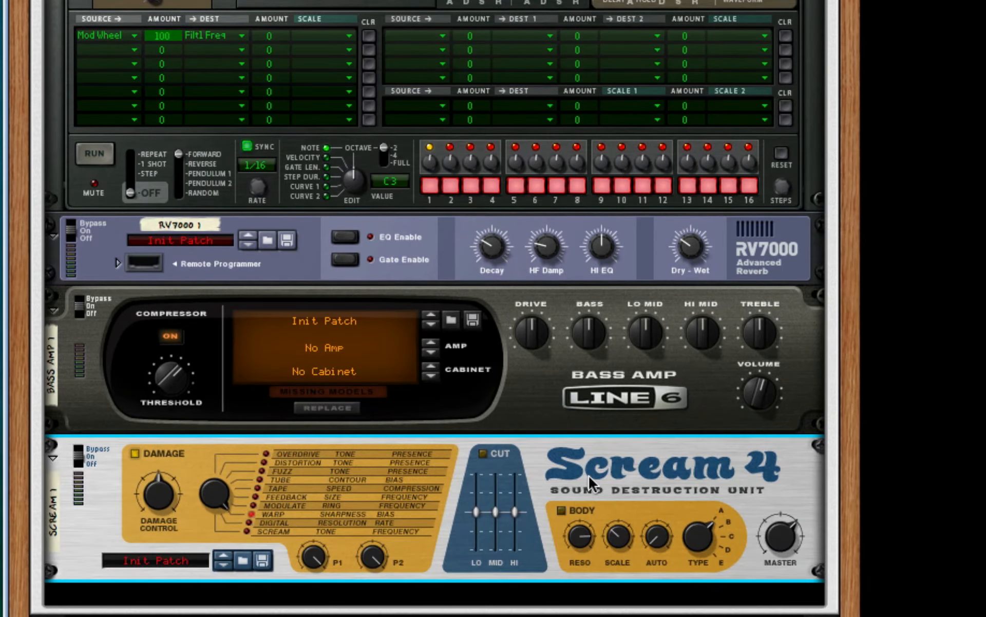
right_click(616, 475)
mouse_move(773, 596)
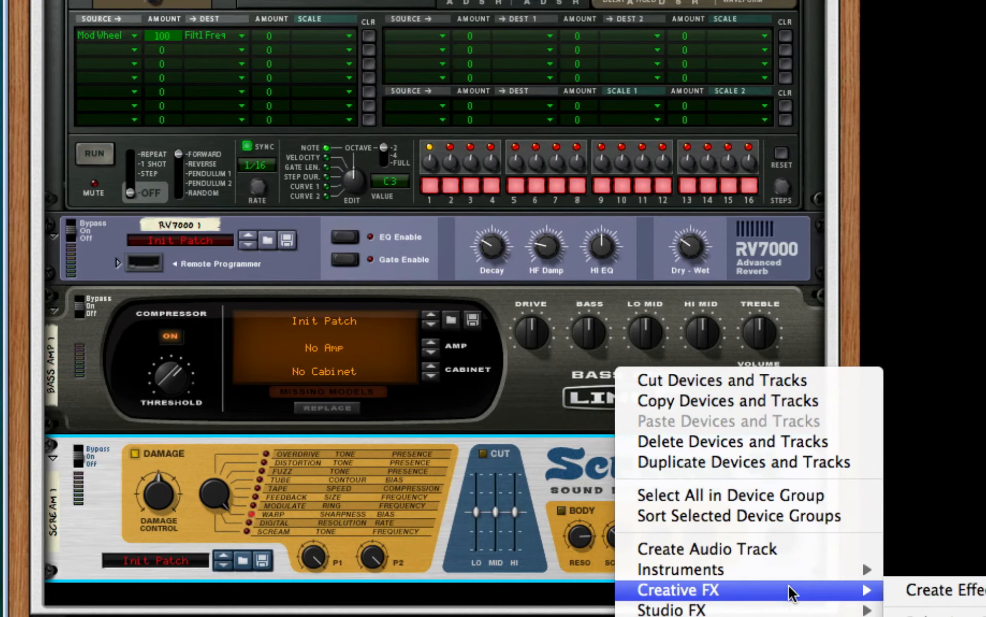
left_click(945, 615)
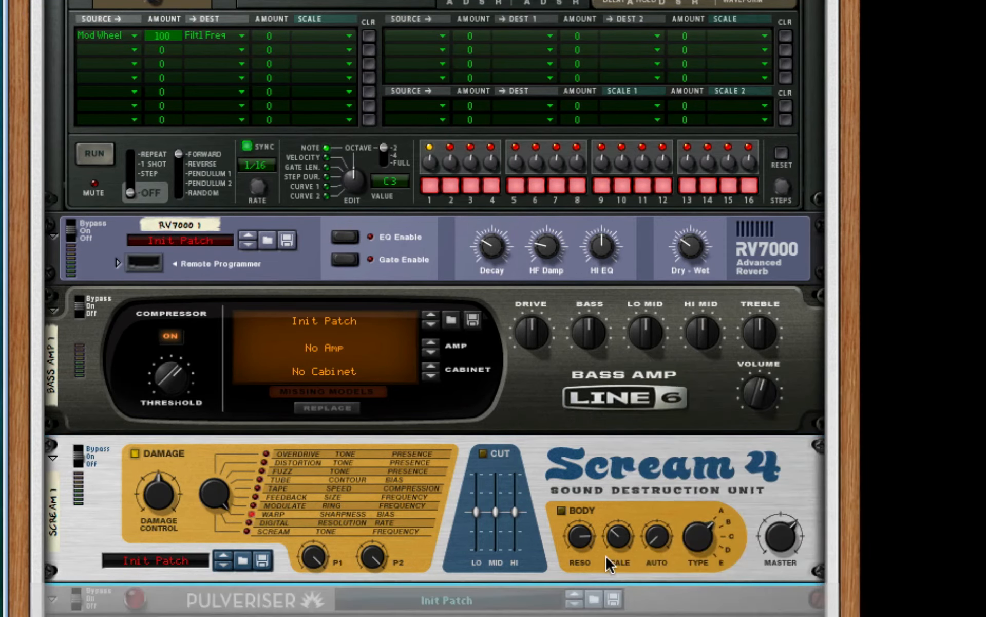
Raise the Dirt and Squash amounts on the Pulveriser.
scroll(605, 555, "down", 3)
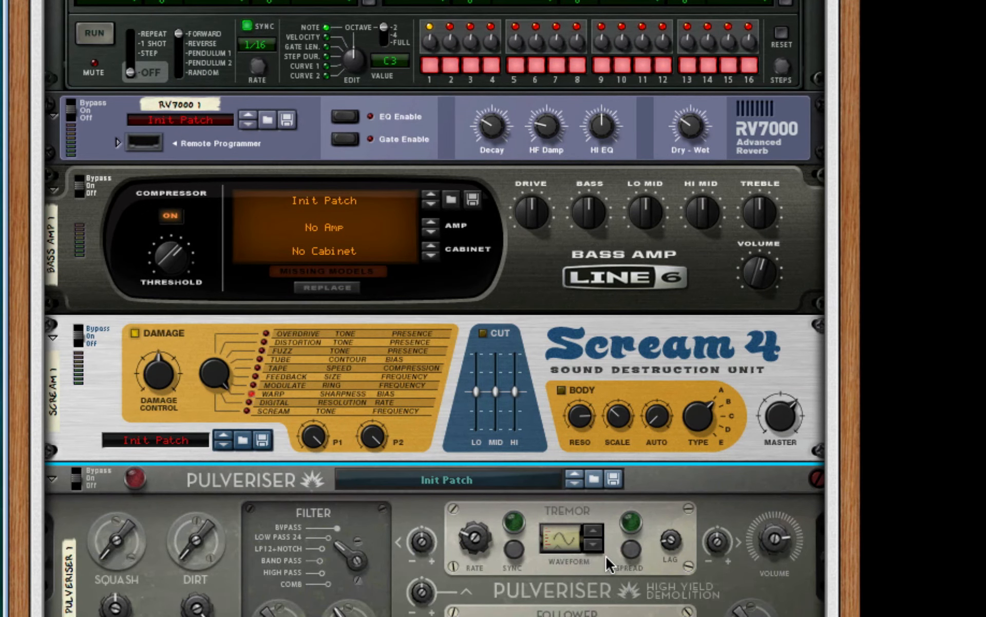
scroll(605, 554, "down", 3)
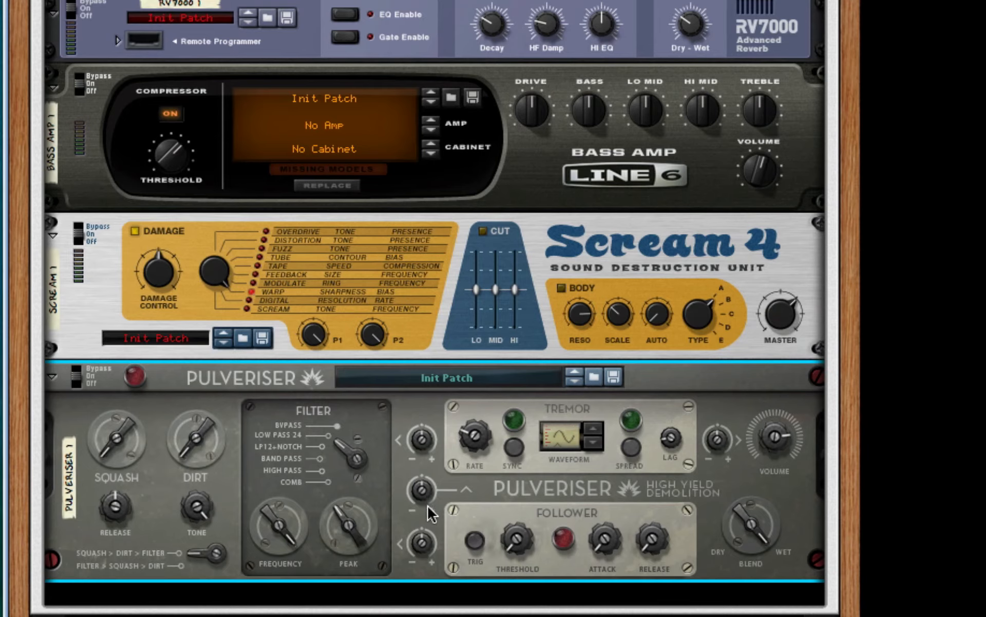
left_click_drag(184, 415, 194, 406)
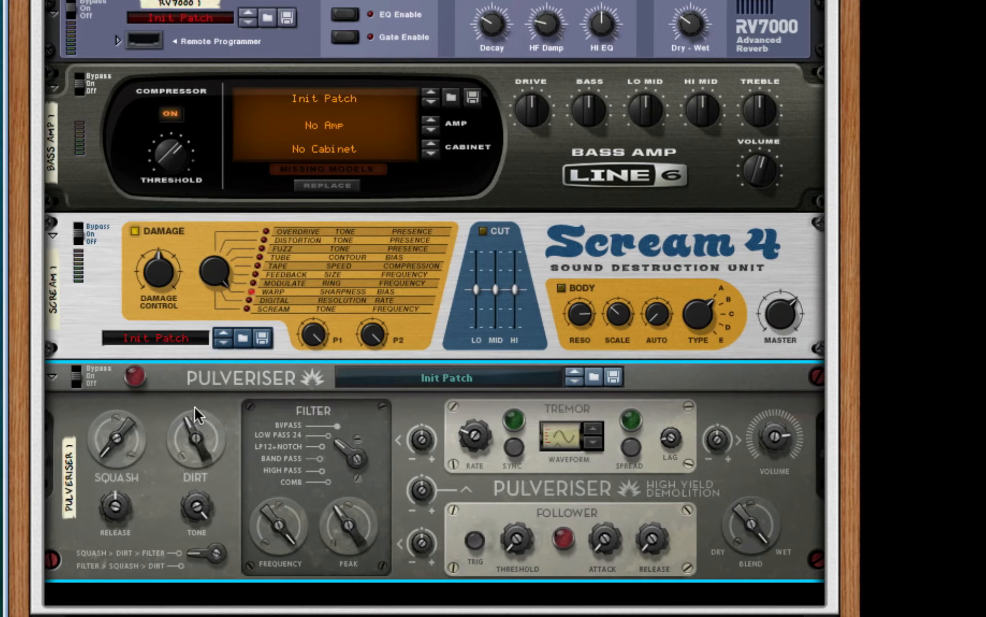
left_click_drag(95, 453, 104, 445)
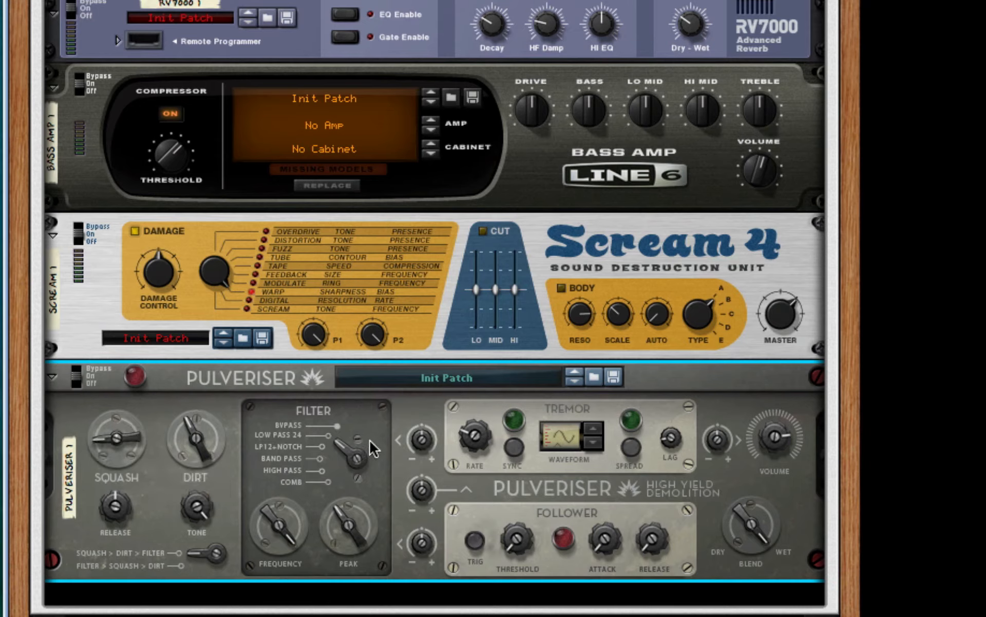
Turn on Sync and Spread for the Pulveriser's Tremor and increase the Tremor rate.
left_click(514, 447)
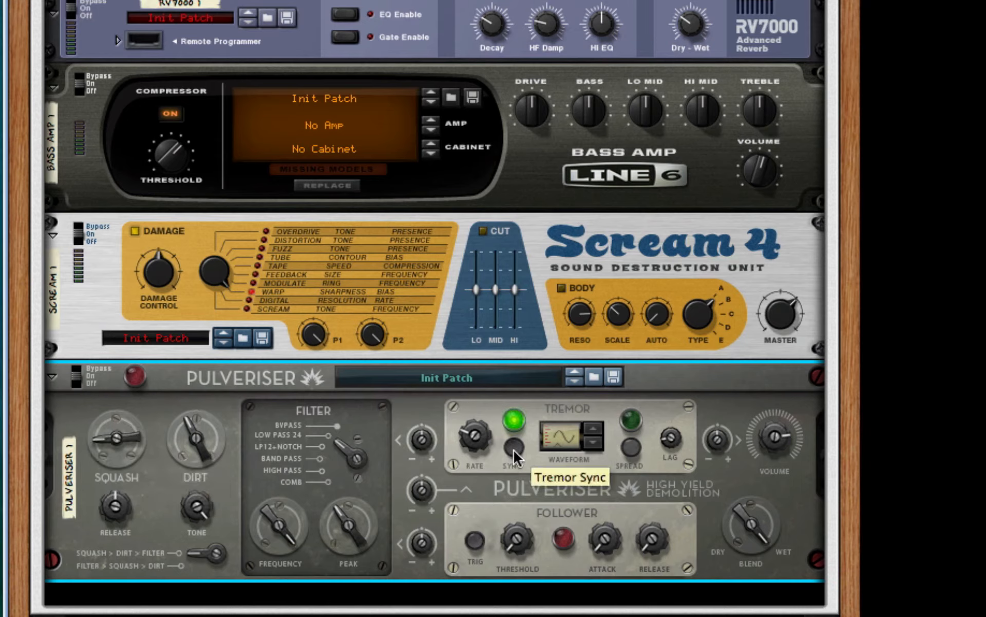
left_click(636, 446)
left_click_drag(484, 441, 485, 430)
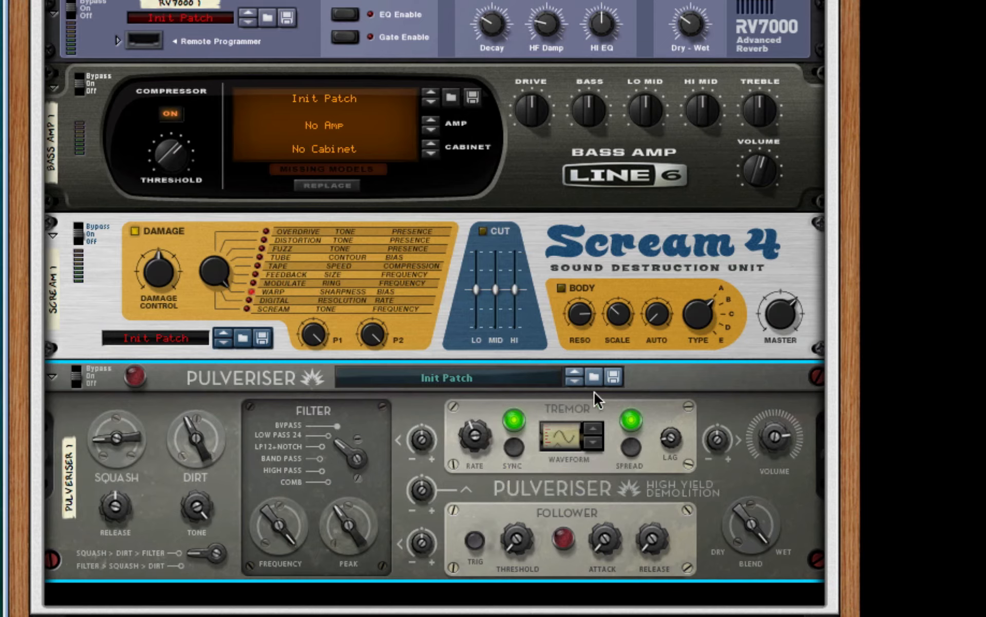
Set the Pulveriser's Follower to Rate amount to -100% and its filter Peak to 50%.
mouse_move(418, 495)
left_mouse_down()
mouse_move(441, 577)
mouse_move(404, 491)
left_mouse_up()
mouse_move(421, 494)
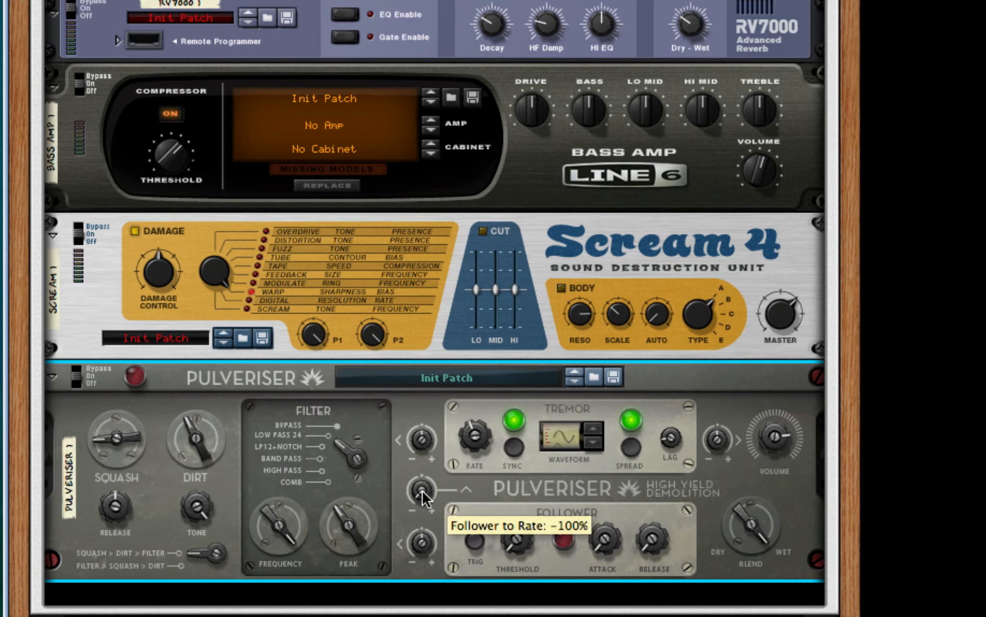
left_click_drag(360, 538, 360, 519)
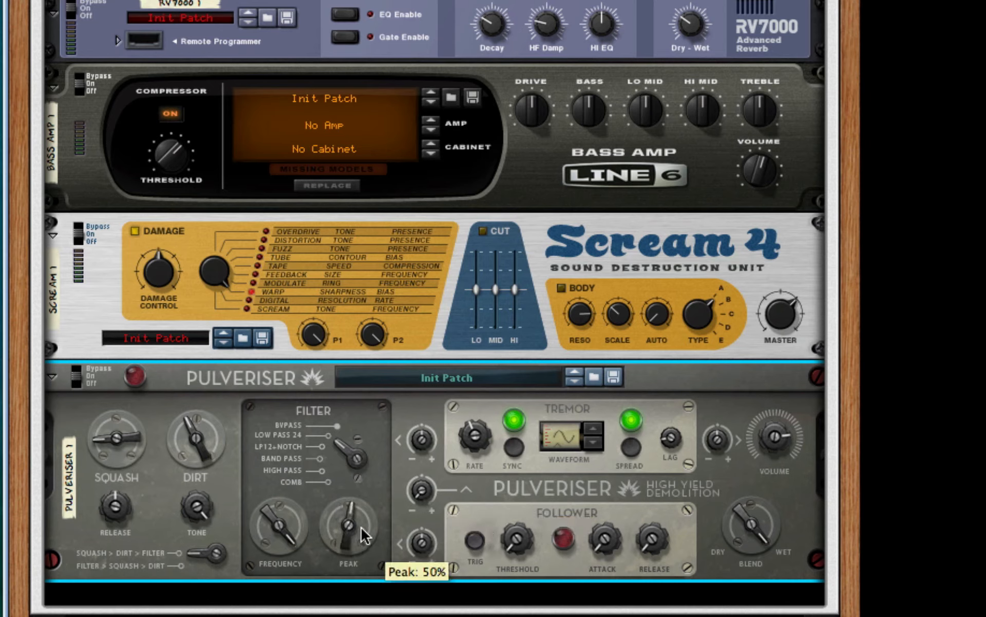
Add an MClass Equalizer below the Pulveriser in the Combinator.
right_click(399, 478)
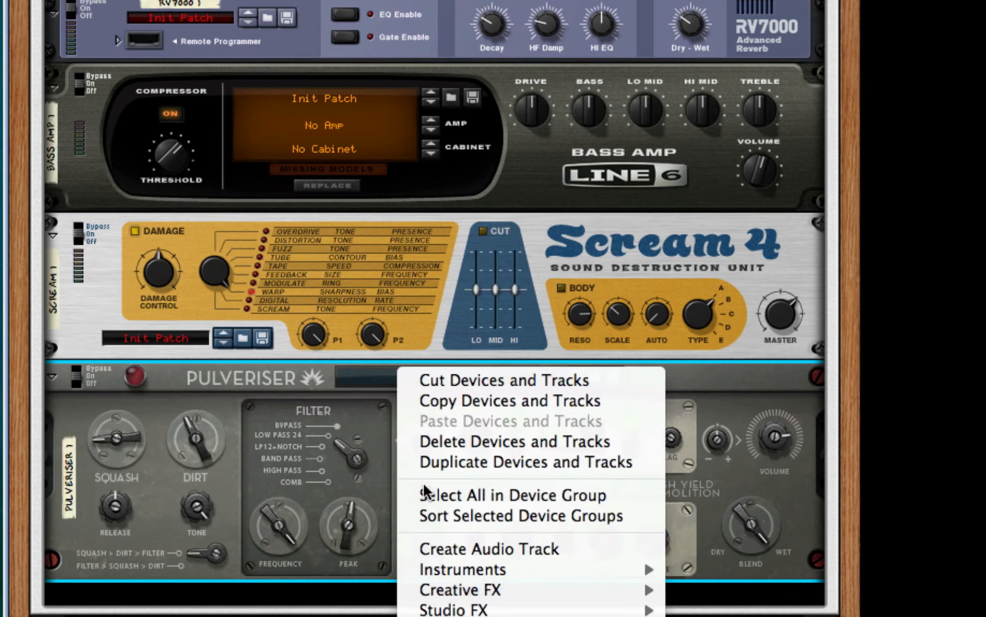
mouse_move(655, 611)
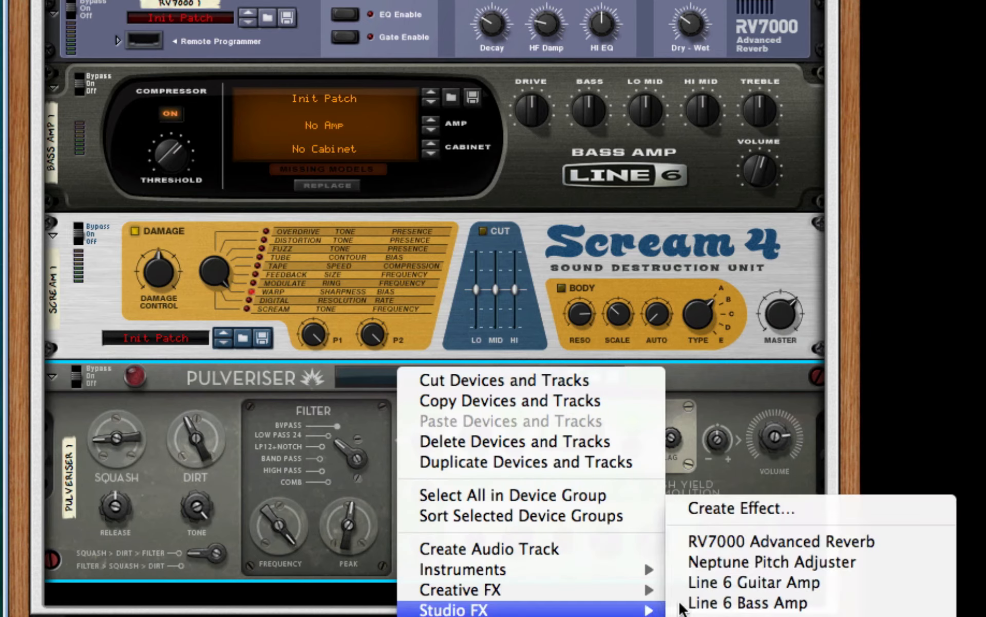
left_click(719, 616)
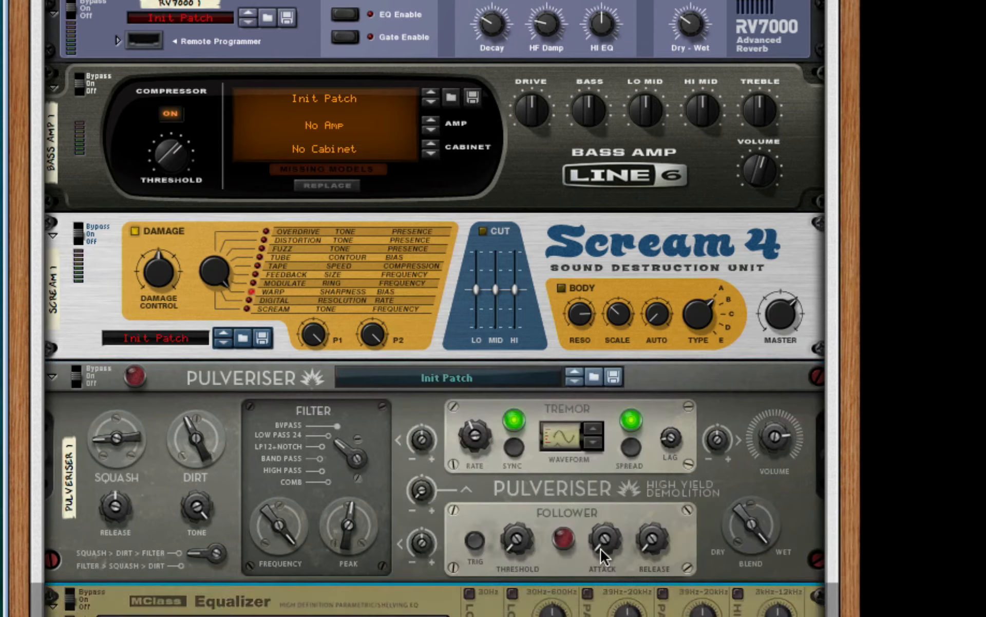
Enable the equalizer's Lo Cut, Param 1, Param 2 and Hi Shelf bands, and make Param 1 a narrow, deep cut just above 156 Hz.
left_click(470, 445)
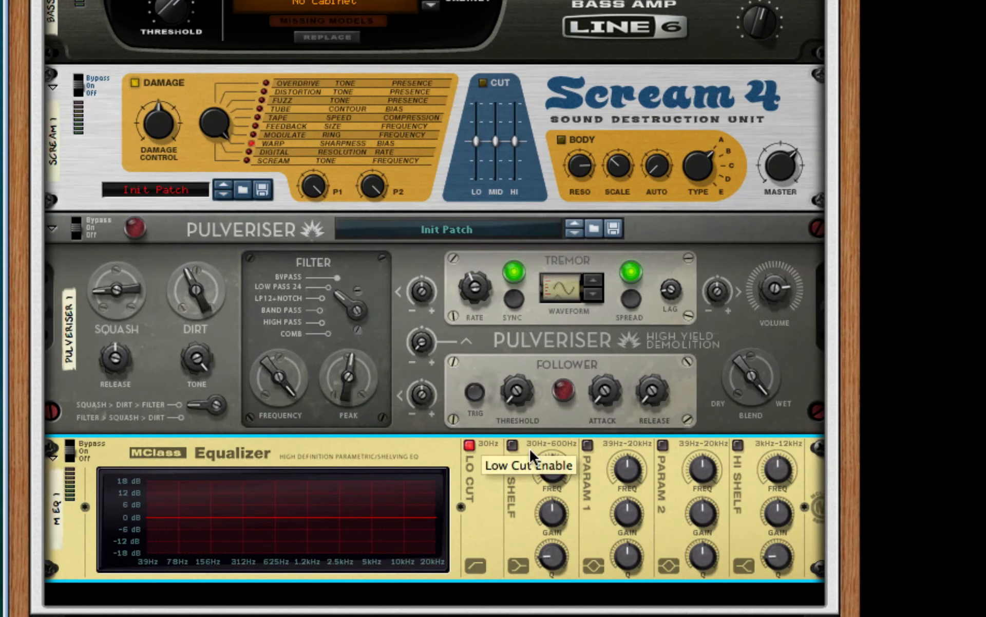
left_click(588, 444)
left_click(662, 443)
left_click(737, 444)
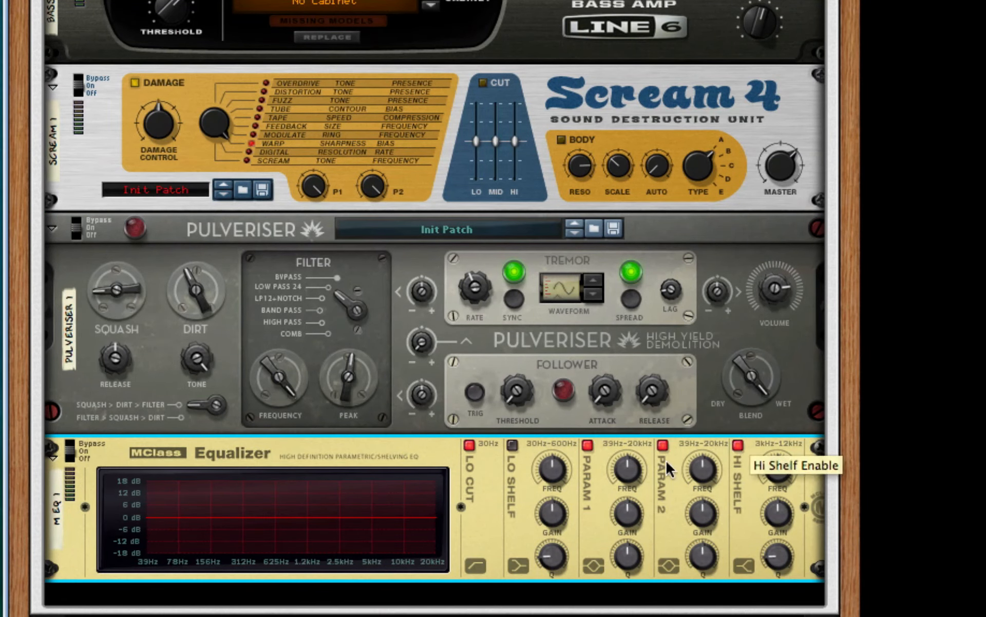
left_click_drag(626, 472, 658, 406)
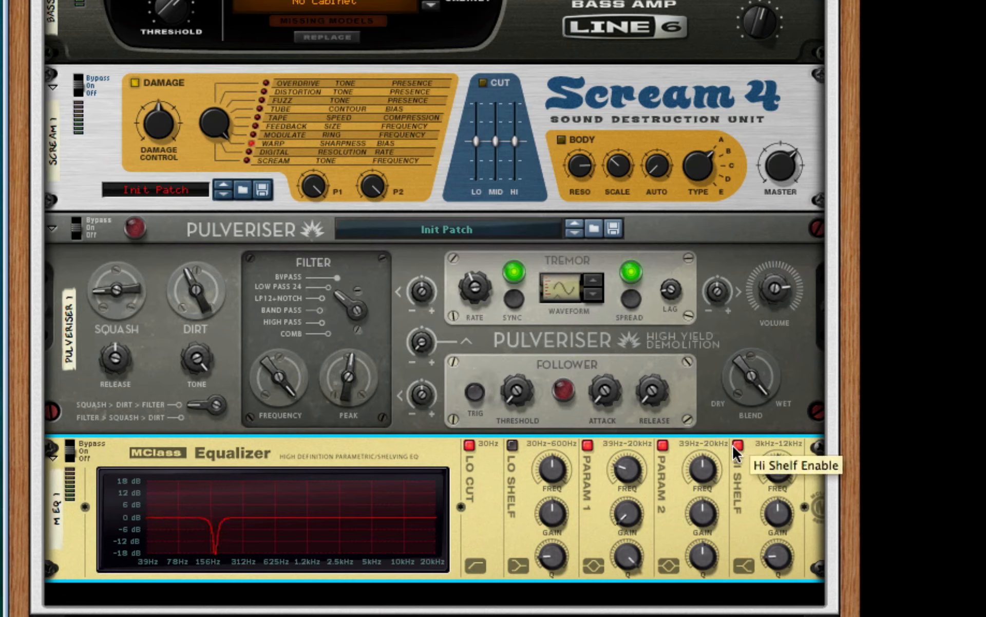
Make Param 2 a narrow, deep cut at about 2.585 kHz, and slightly lower the Hi Shelf gain with its Q at 2.00.
left_click_drag(720, 464, 718, 461)
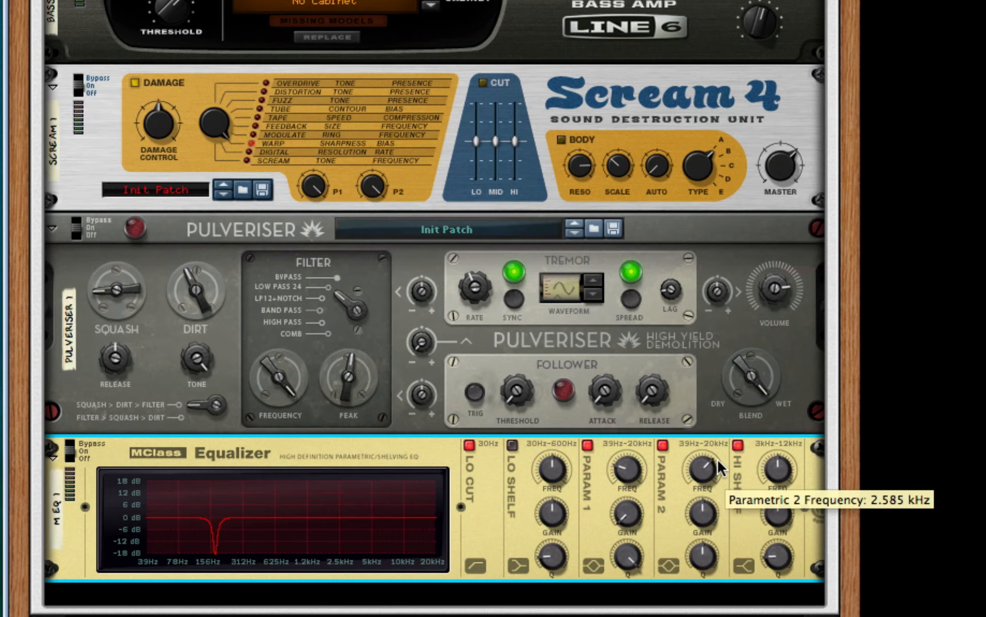
left_click_drag(717, 510, 722, 442)
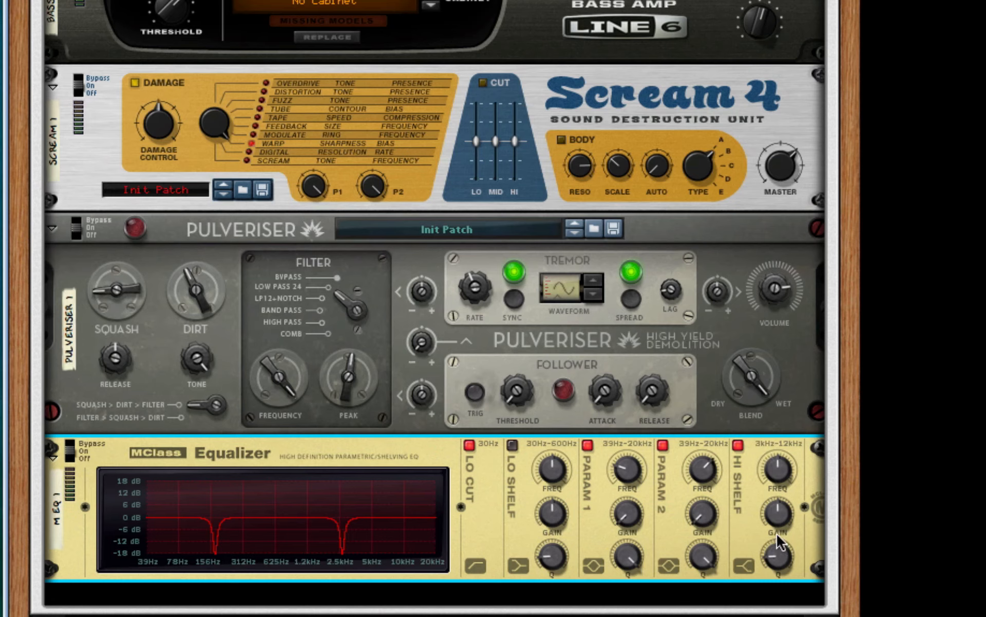
left_click_drag(777, 513, 805, 373)
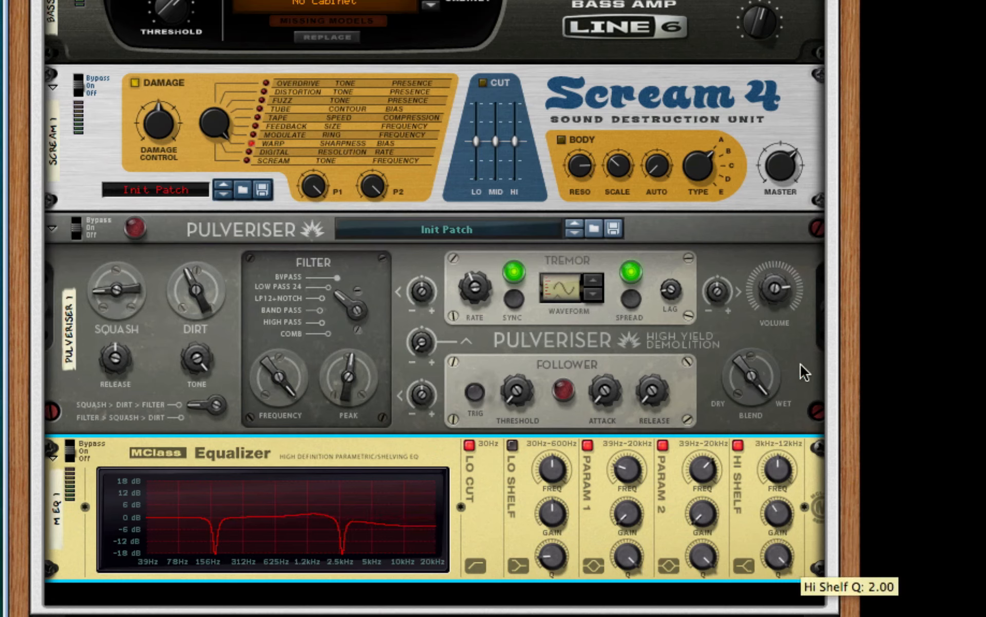
Add an MClass Maximizer below the equalizer in the Combinator.
right_click(507, 531)
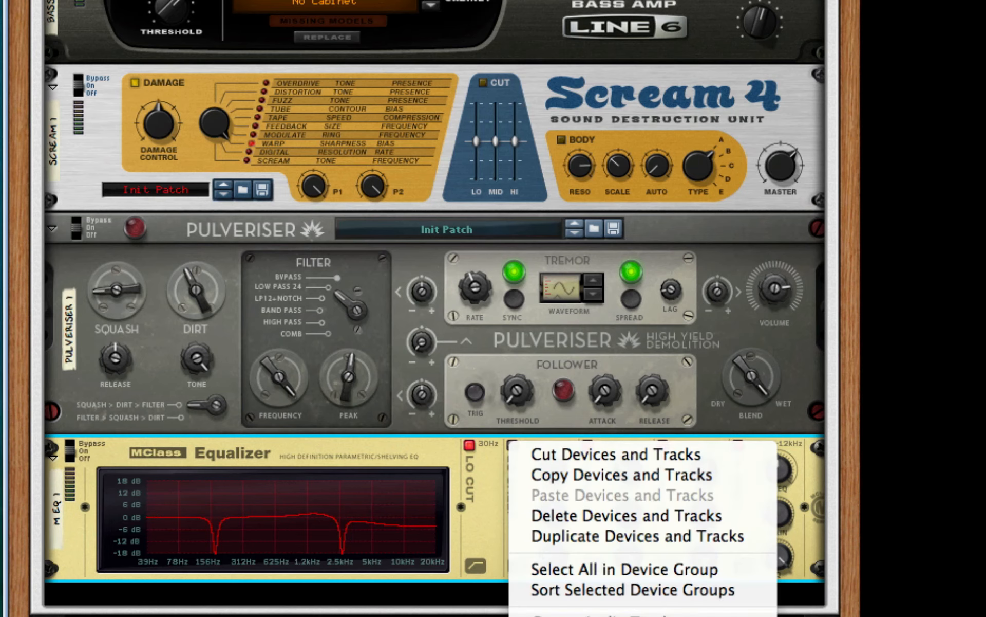
mouse_move(570, 616)
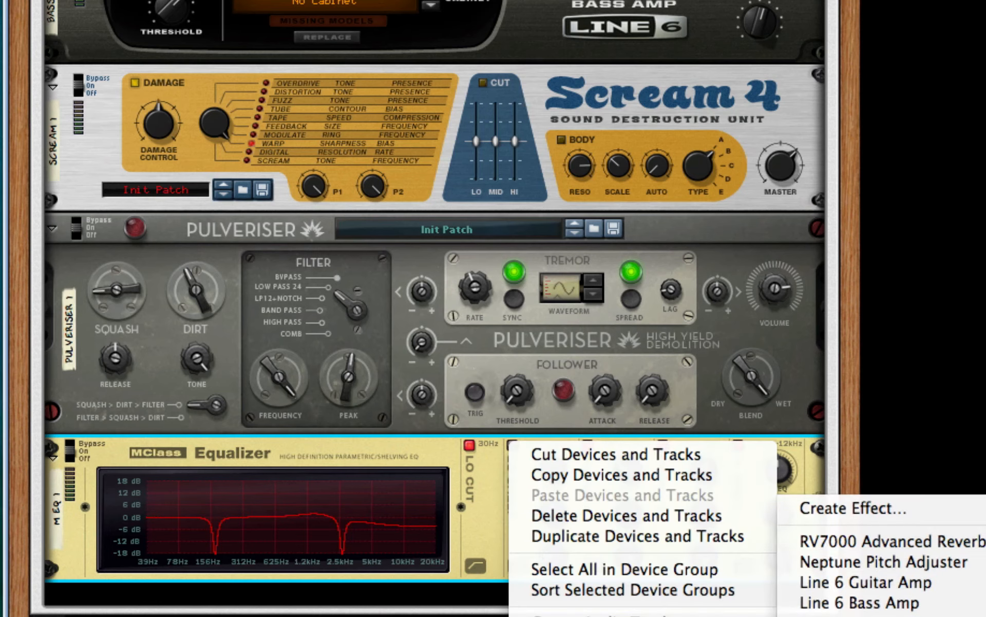
left_click(832, 616)
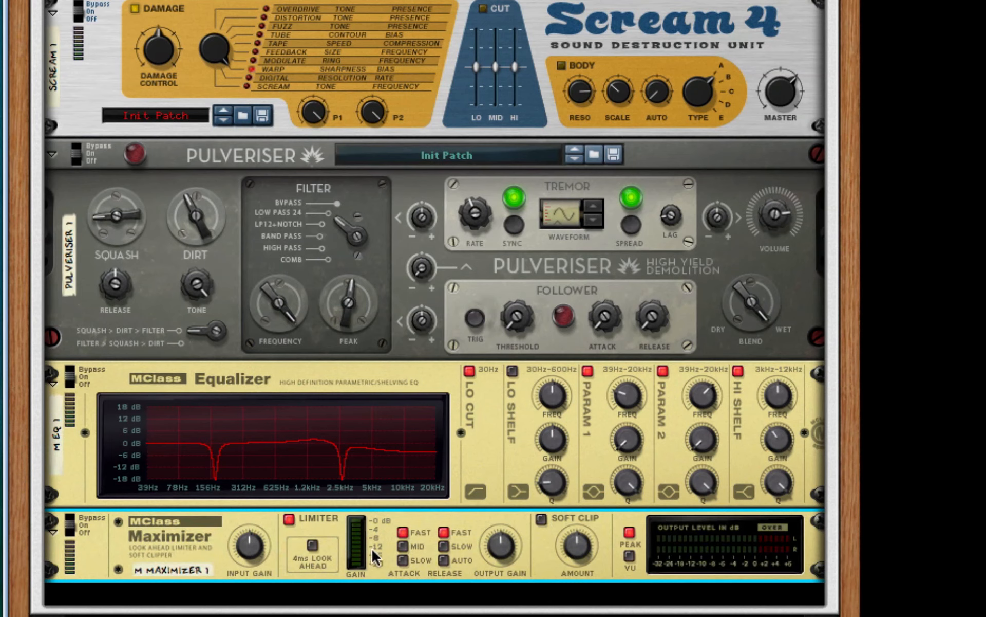
Turn off the Maximizer's limiter, set its release to Slow, enable Soft Clip and raise the Soft Clip amount.
left_click(289, 519)
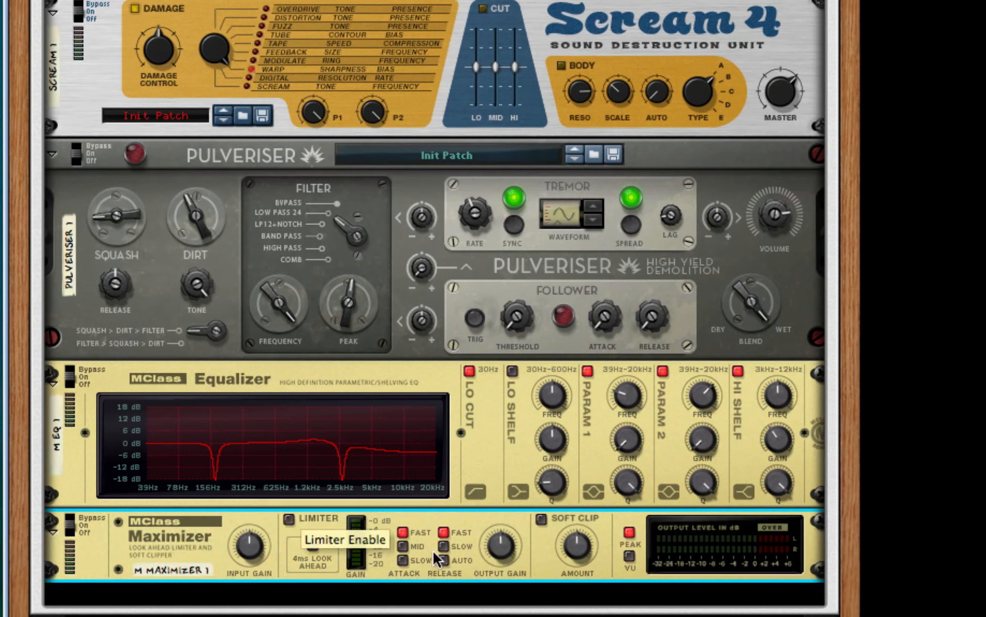
left_click(443, 545)
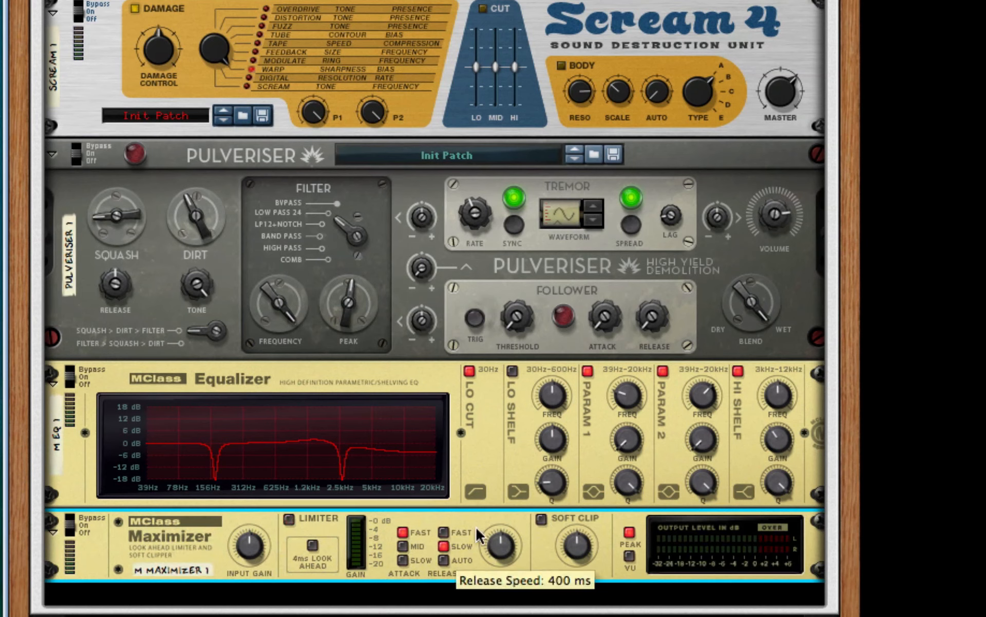
left_click(541, 519)
left_click_drag(565, 540, 566, 488)
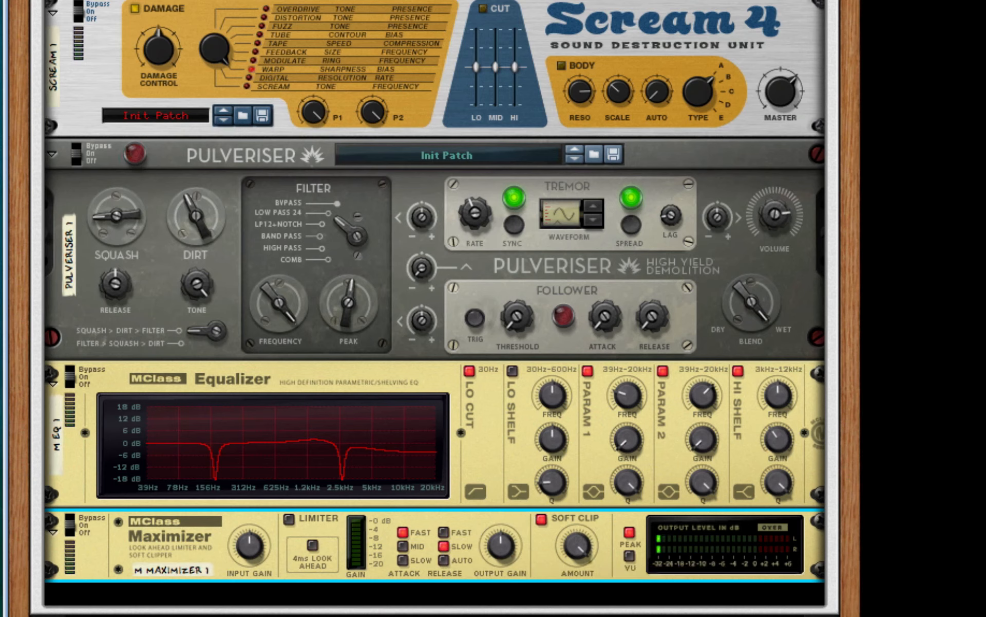
Lower the Thor synthesizer's master volume to -10.0 dB.
scroll(751, 108, "up", 6)
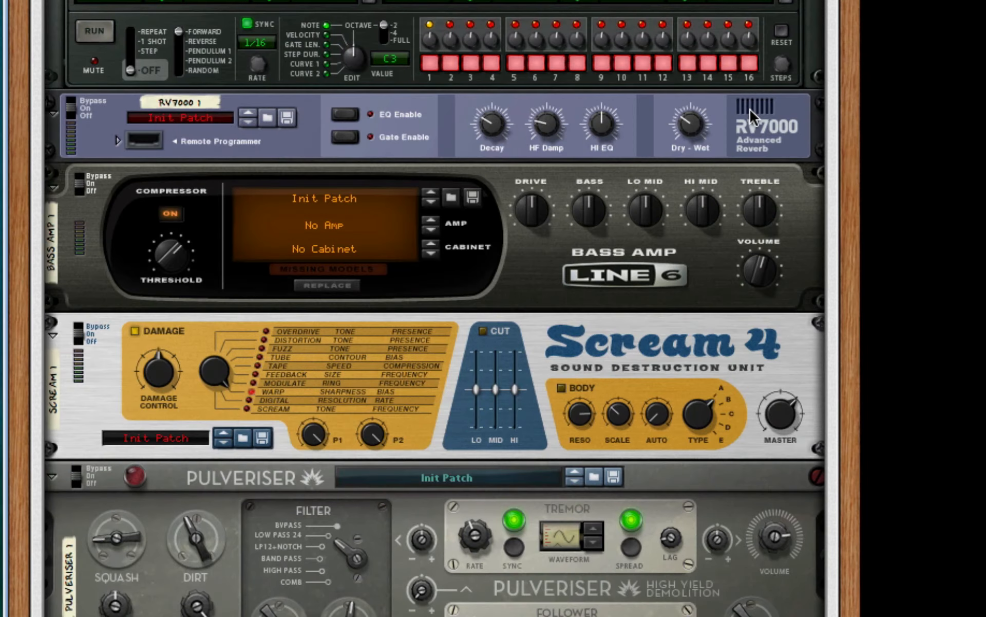
scroll(753, 116, "up", 10)
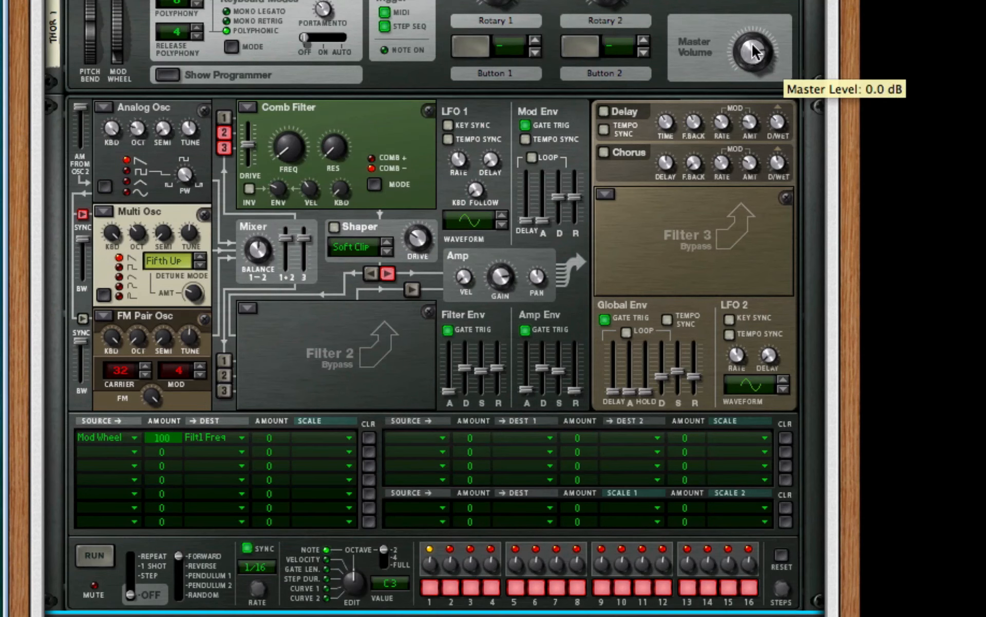
left_click_drag(754, 52, 760, 66)
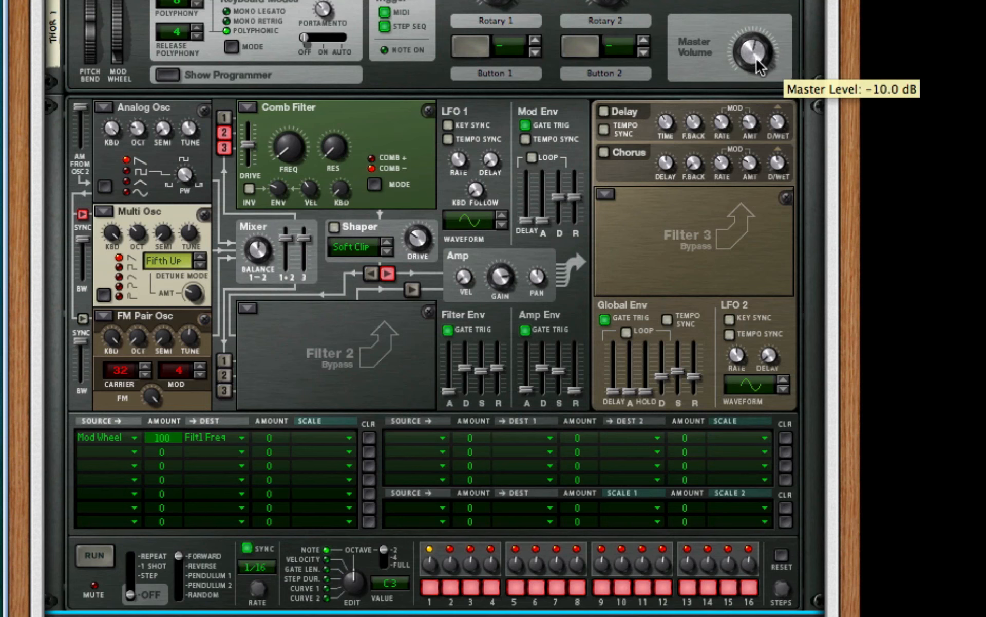